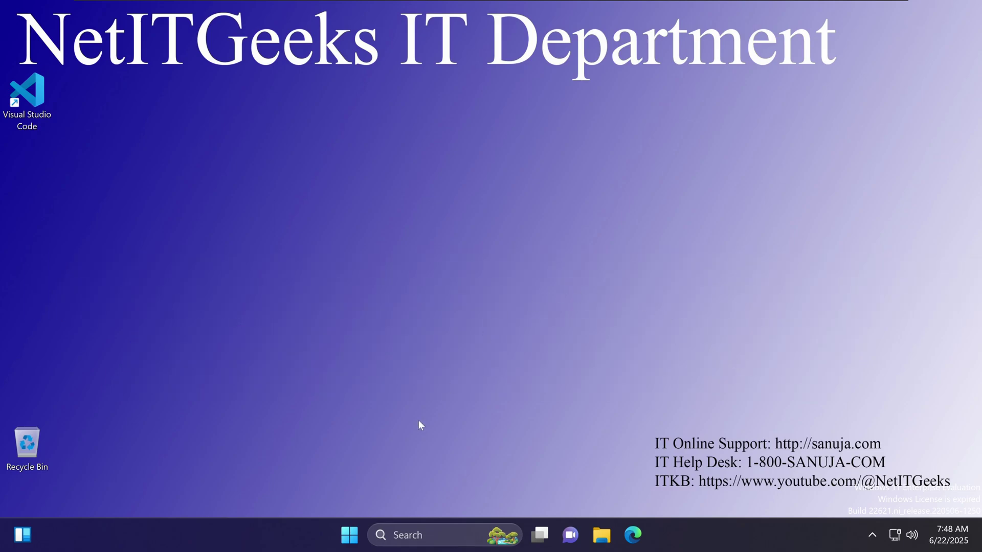
# Search the Start menu for Calgary to check whether web results are offered, and close the search.
pyautogui.click(354, 547)
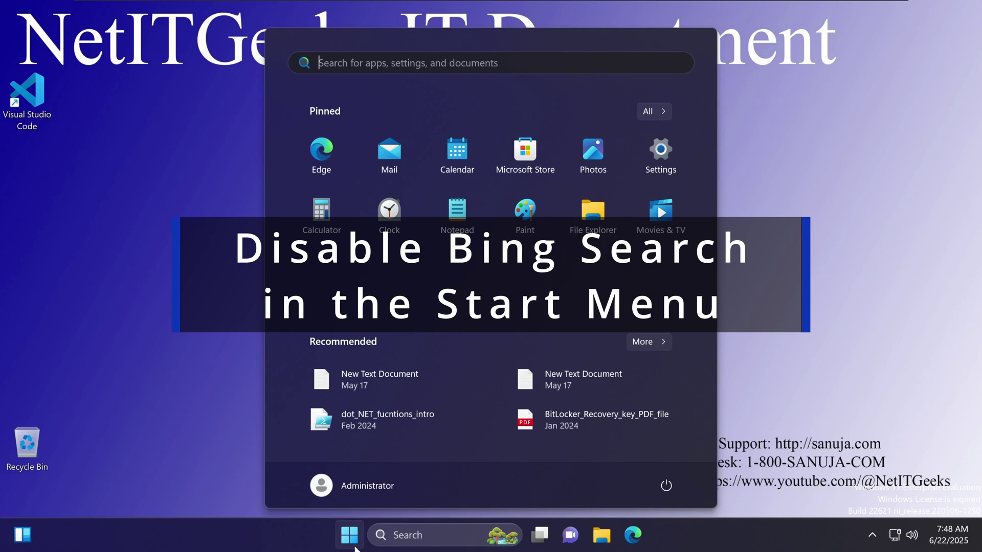
pyautogui.write('Calgary')
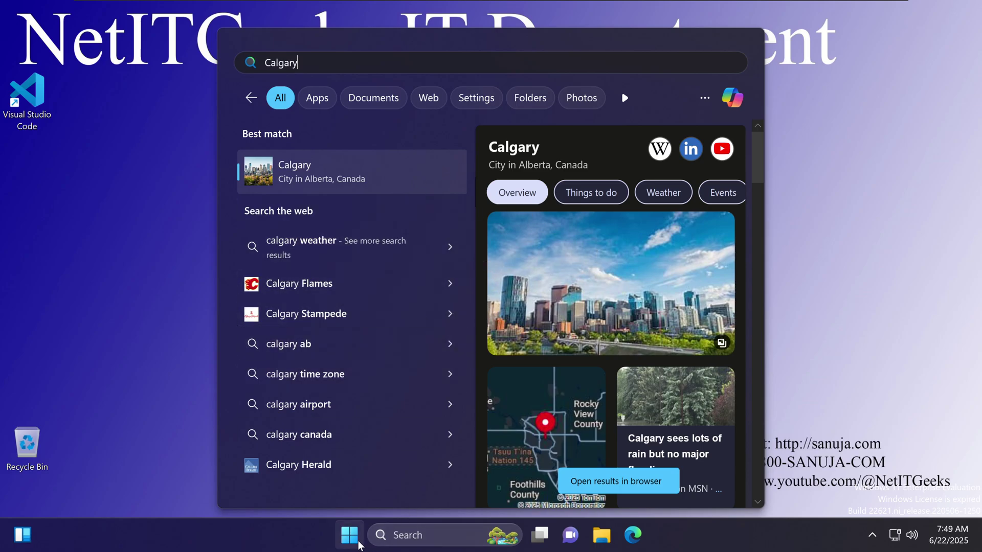
pyautogui.click(359, 543)
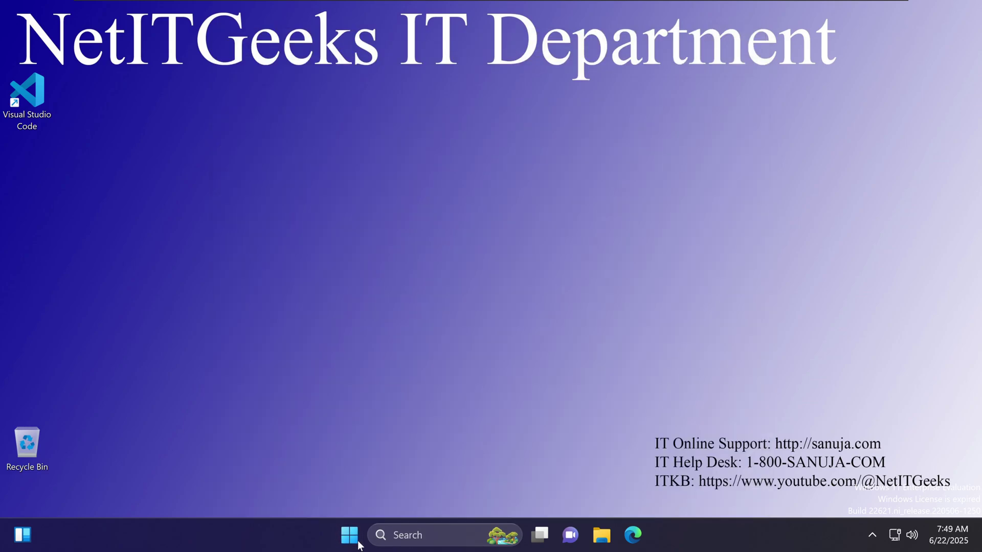
# Find RegEdit through Start menu search and launch Registry Editor.
pyautogui.click(350, 536)
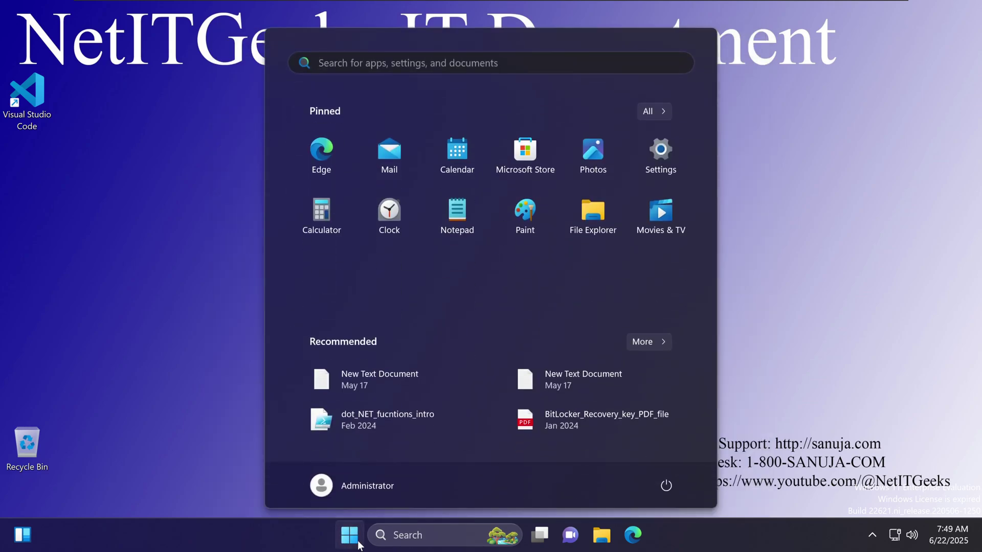
pyautogui.write('RegEdit')
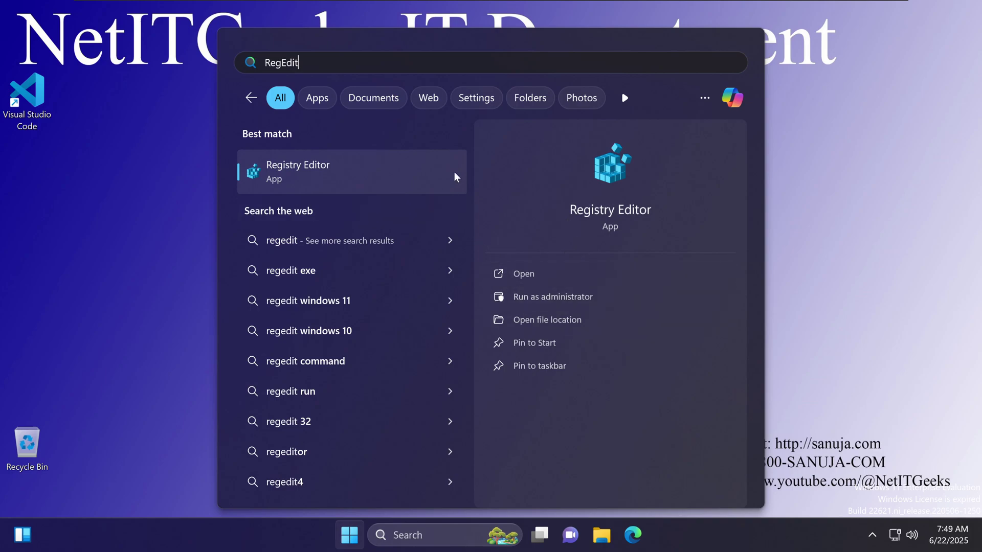
pyautogui.click(331, 168)
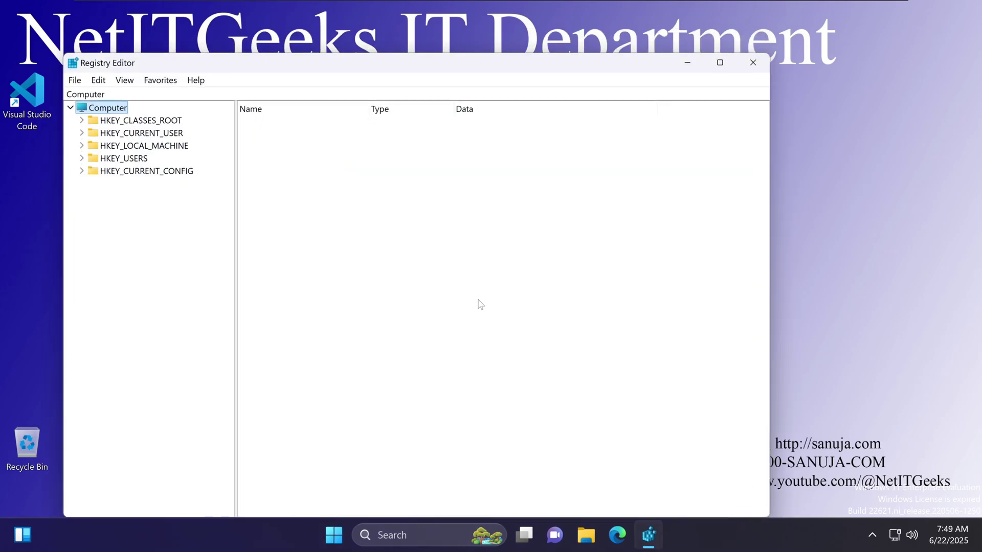
# Go to the registry key Computer\HKEY_CURRENT_USER\Software\Policies\Microsoft\Windows.
pyautogui.click(105, 94)
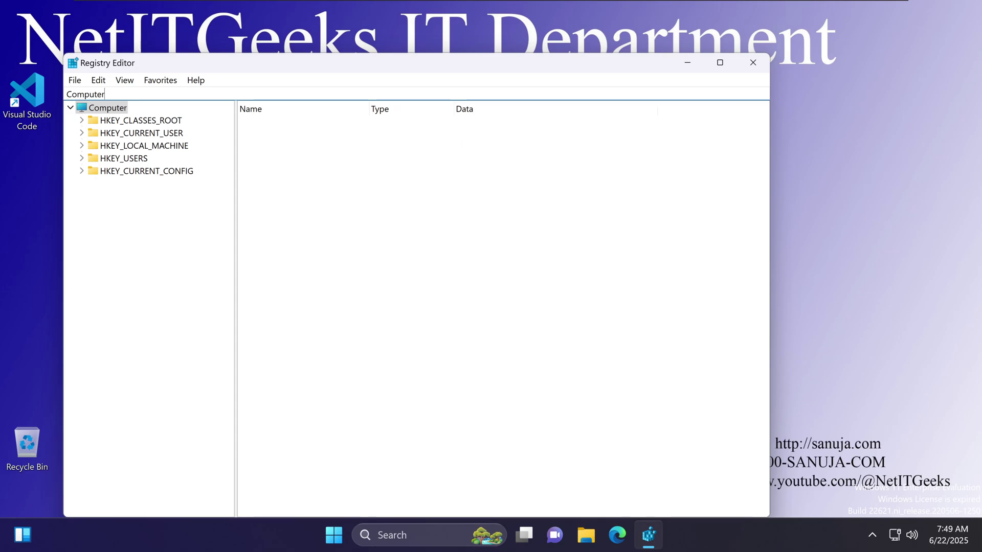
pyautogui.hotkey('ctrl', 'a')
pyautogui.write('Computer\\HKEY_CURRENT_USER\\SOFTWARE\\Policies\\Microsoft\\Windows')
pyautogui.press('Return')
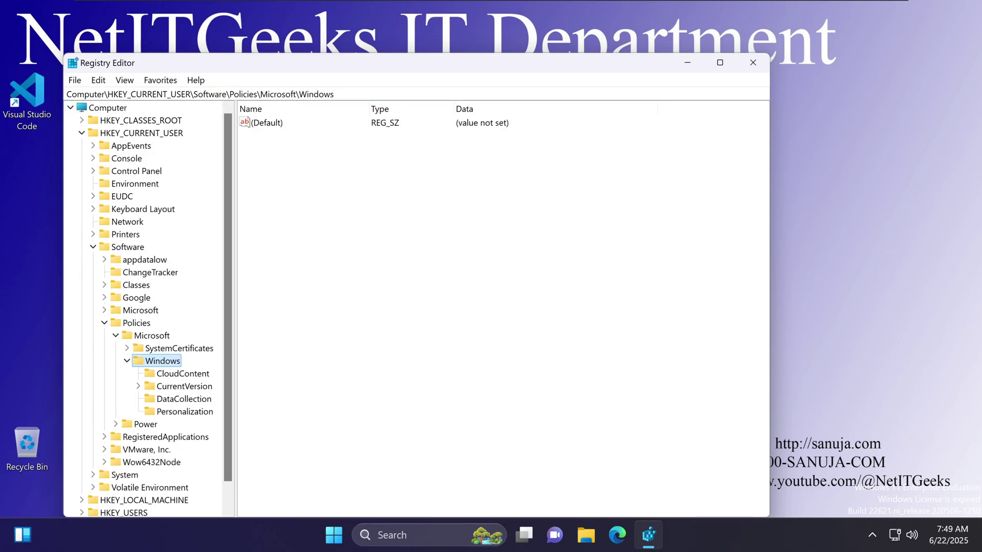
pyautogui.click(199, 94)
pyautogui.hotkey('ctrl', 'a')
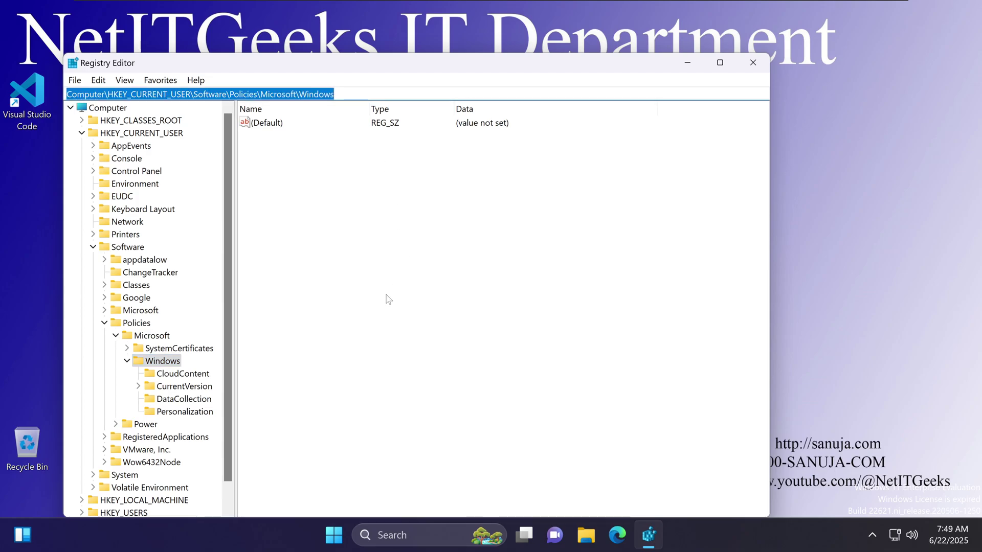
# Create a new key named Explorer under the Windows policies key.
pyautogui.click(333, 185)
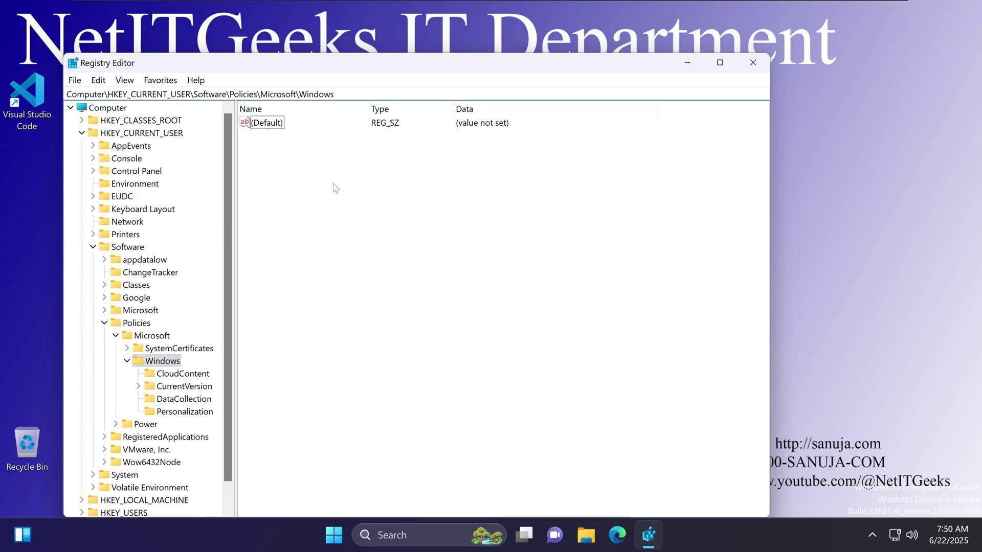
pyautogui.rightClick(299, 197)
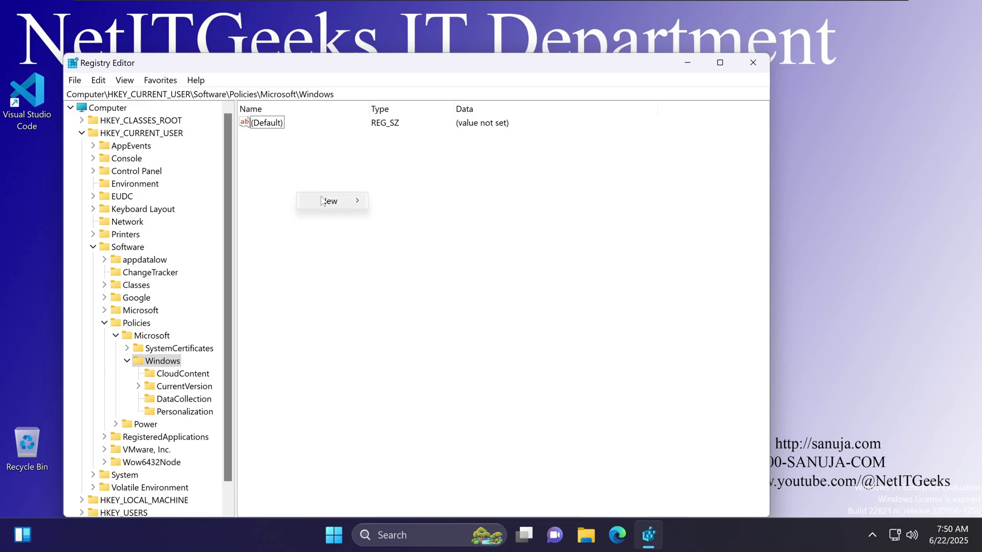
pyautogui.moveTo(322, 201)
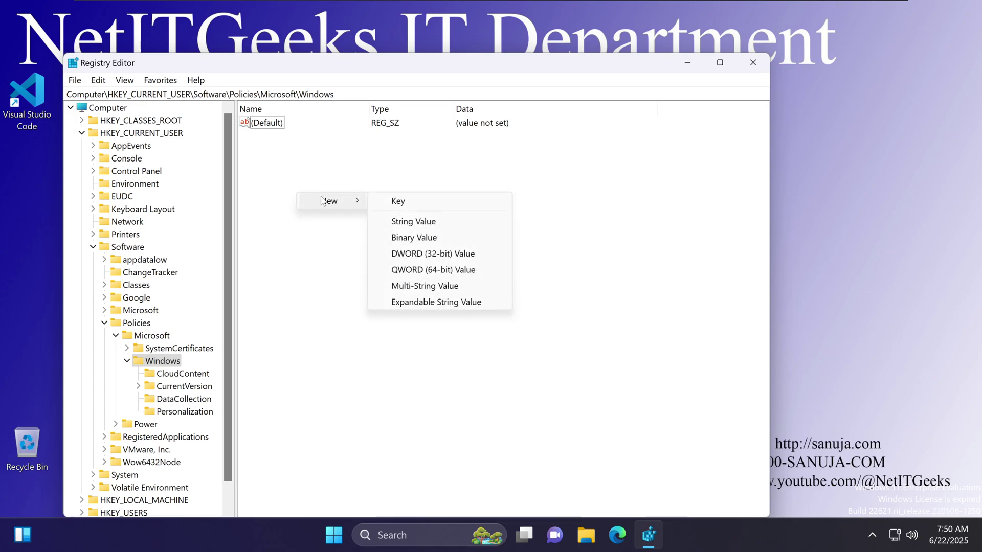
pyautogui.click(396, 205)
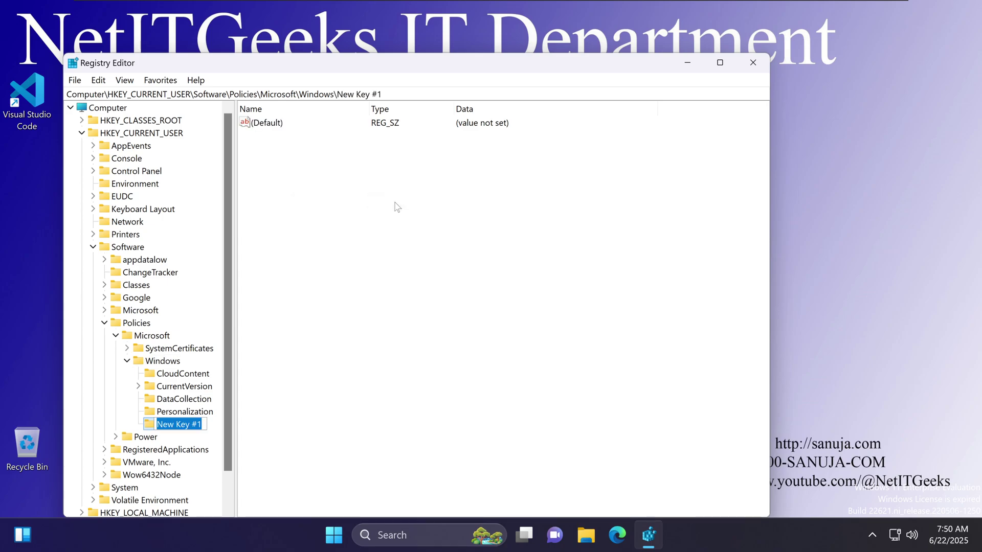
pyautogui.write('Explorer')
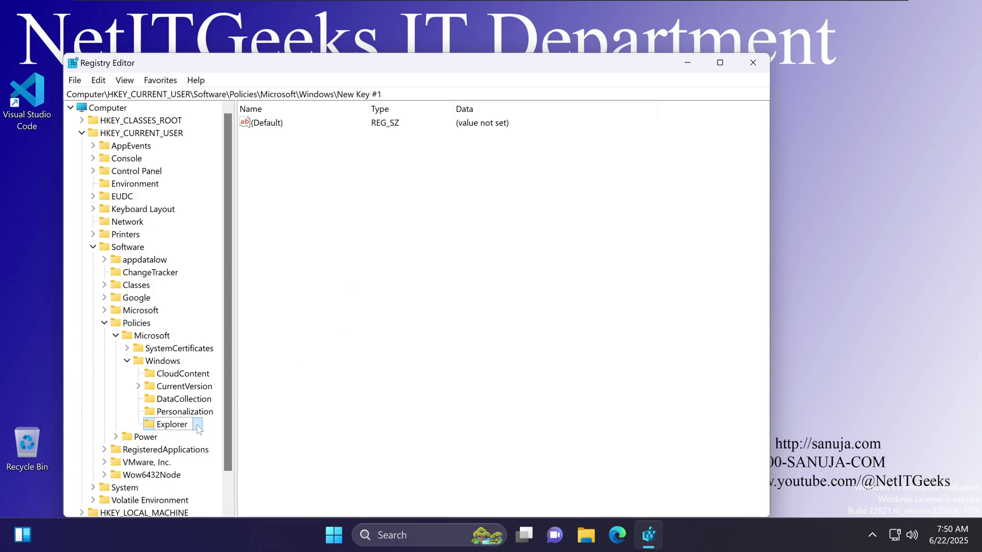
pyautogui.press('Return')
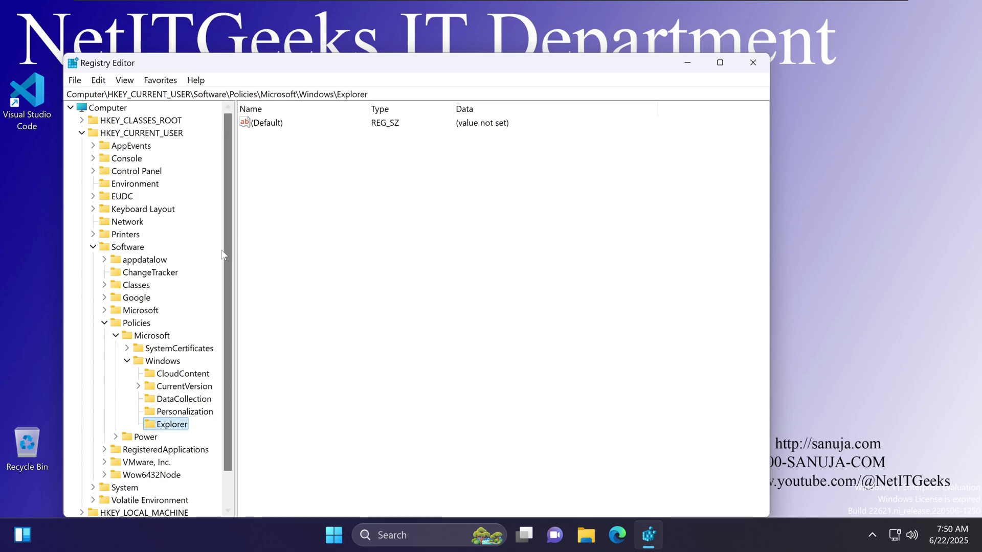
pyautogui.doubleClick(357, 94)
pyautogui.click(357, 94)
pyautogui.moveTo(334, 94); pyautogui.dragTo(67, 94)
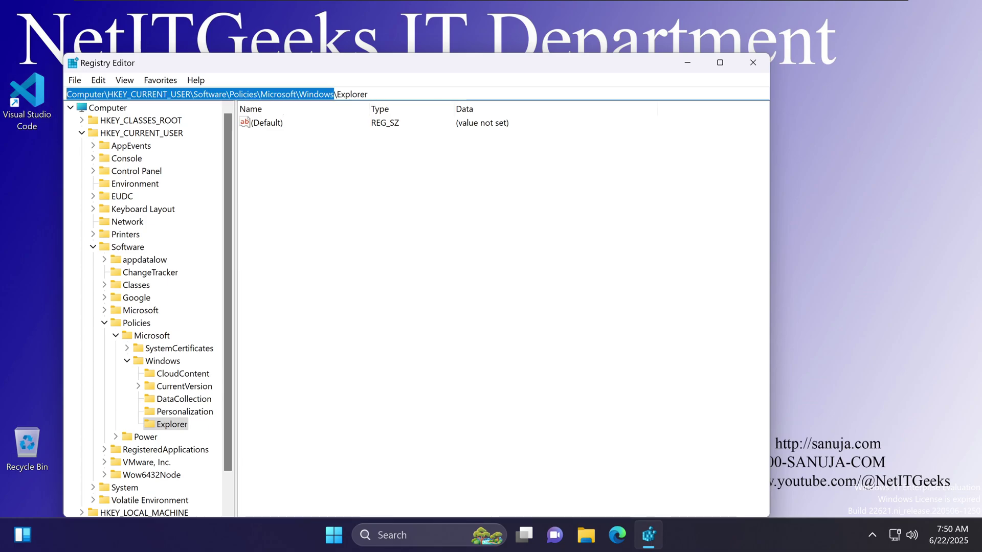
pyautogui.doubleClick(352, 94)
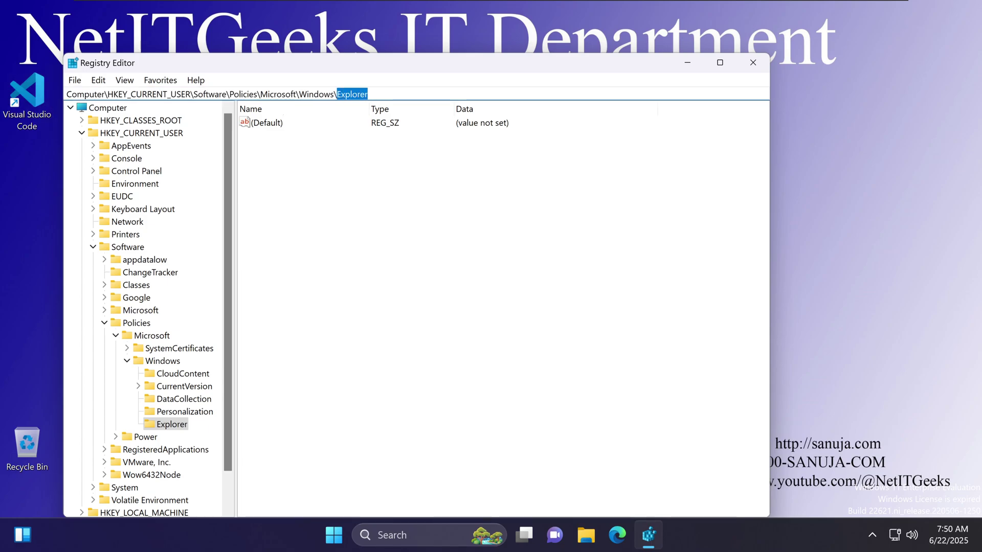
# Add a DWORD (32-bit) value named DisableSearchBoxSuggestions to the new Explorer key.
pyautogui.click(178, 427)
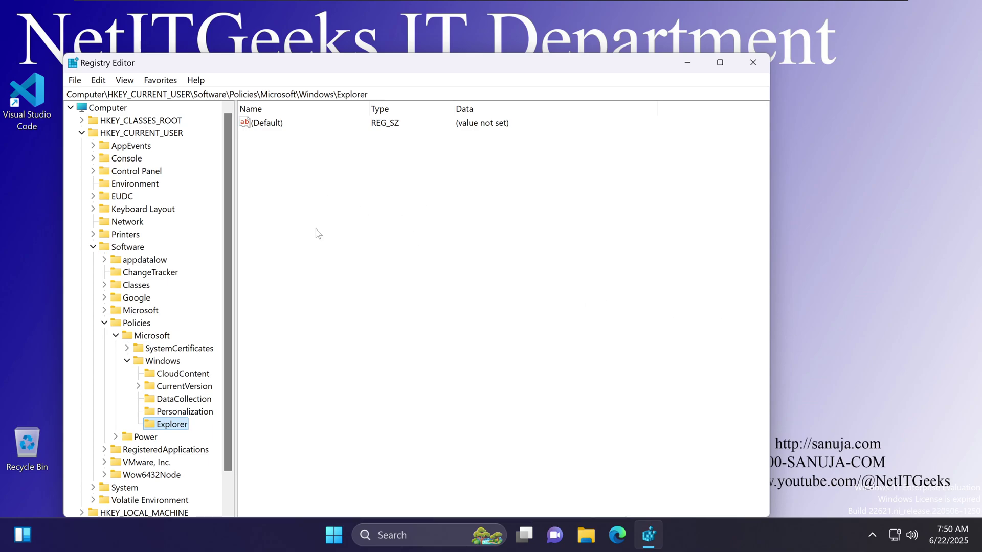
pyautogui.rightClick(337, 185)
pyautogui.moveTo(374, 194)
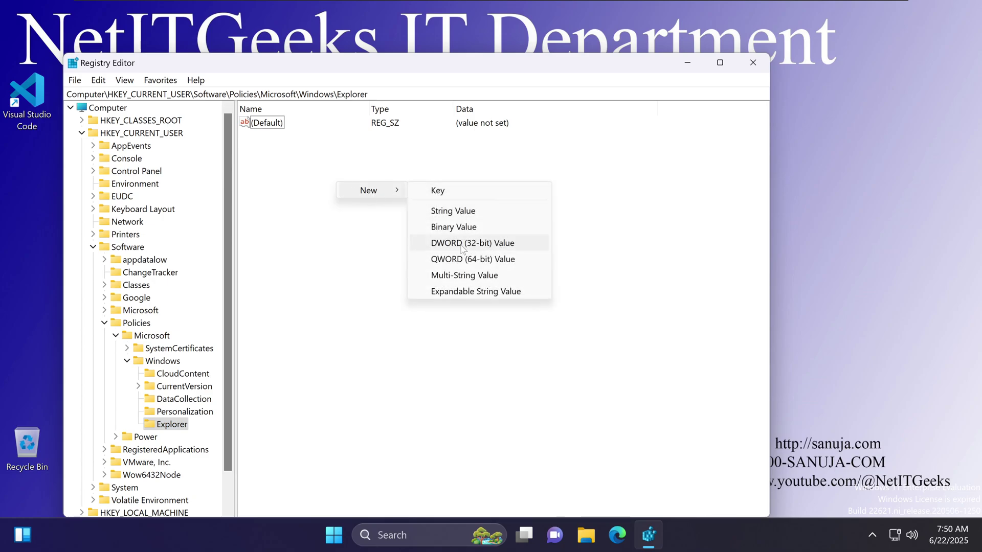
pyautogui.click(479, 248)
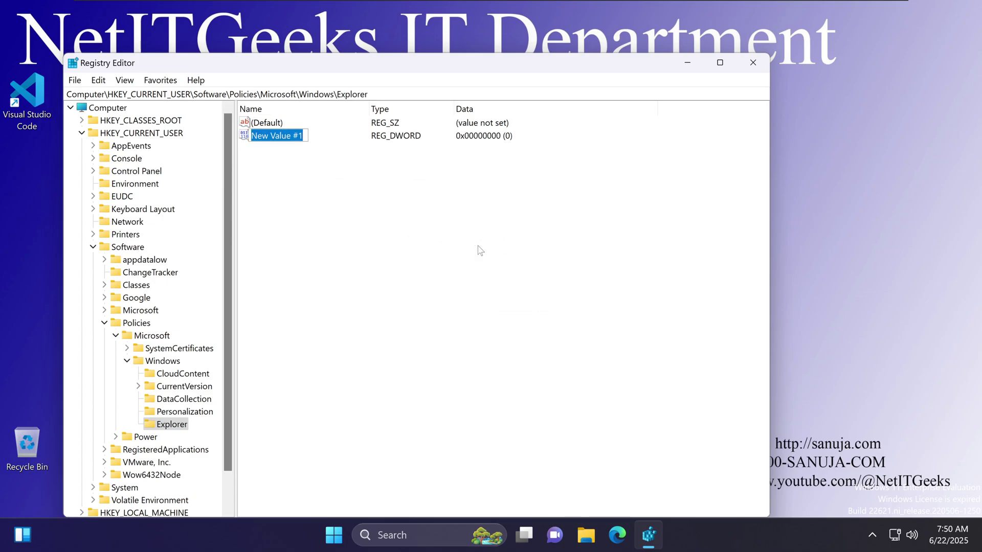
pyautogui.write('DisableSearchBoxSuggestions')
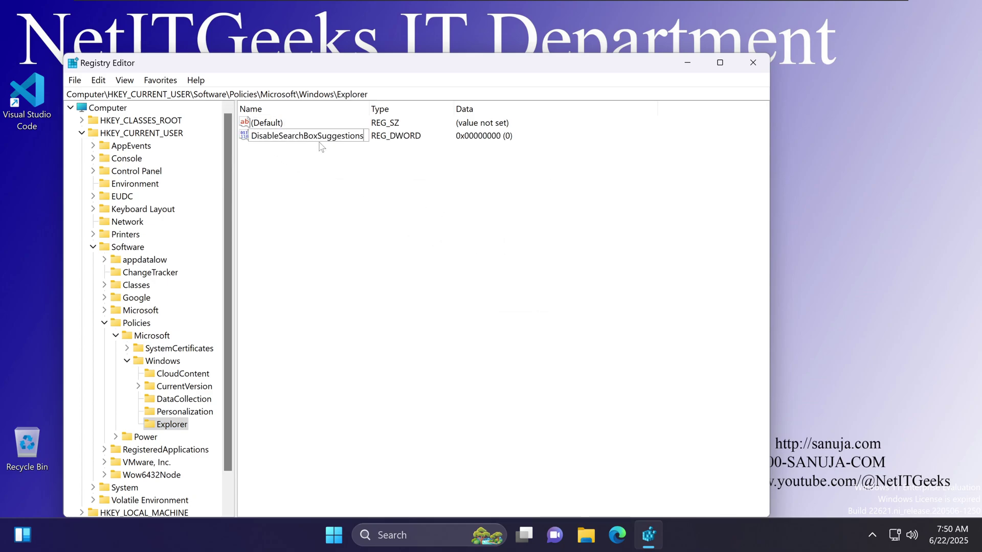
pyautogui.press('Return')
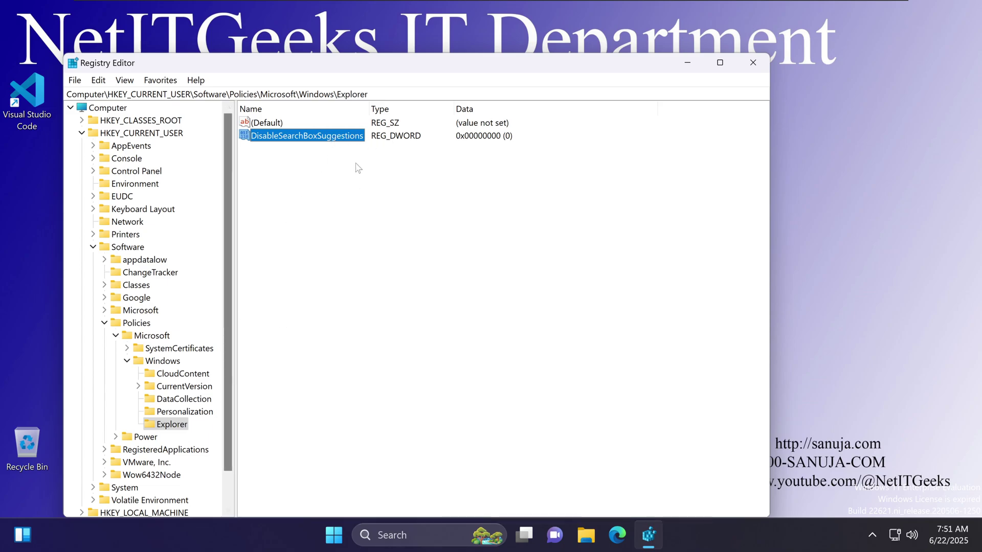
# Set the value data of DisableSearchBoxSuggestions to 1.
pyautogui.doubleClick(342, 138)
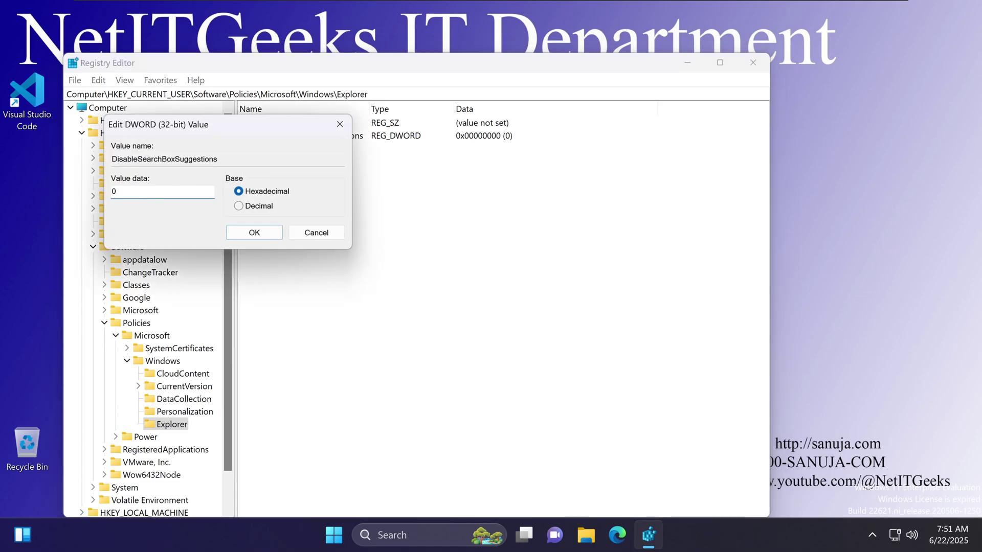
pyautogui.write('1')
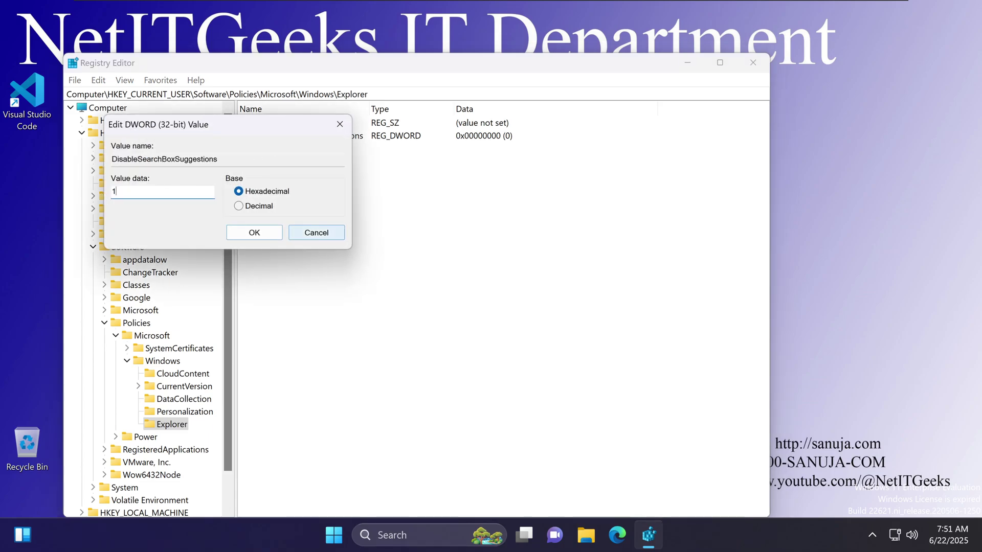
pyautogui.click(255, 233)
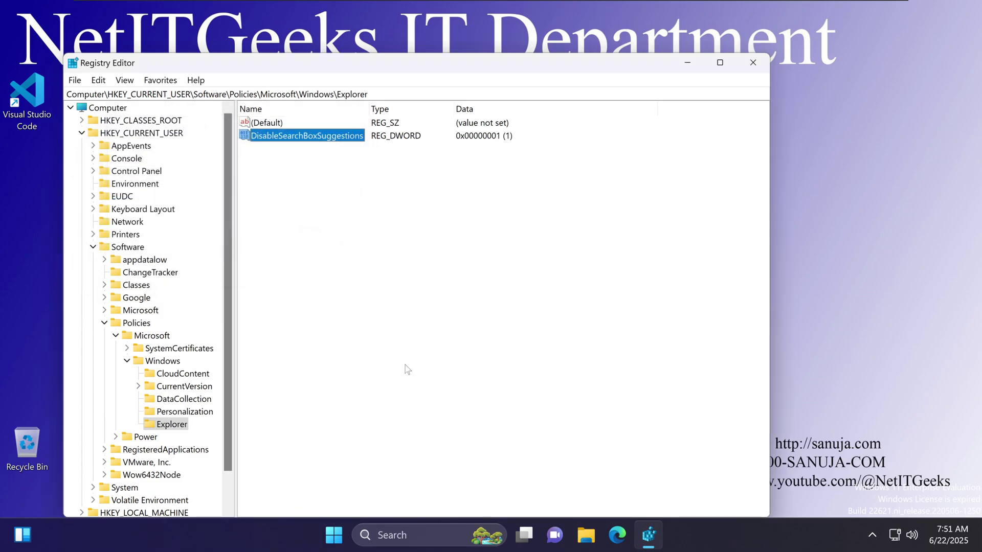
# Search for Calgary from Start to test the registry change before restarting, and return to Registry Editor.
pyautogui.click(334, 535)
pyautogui.write('Calgary')
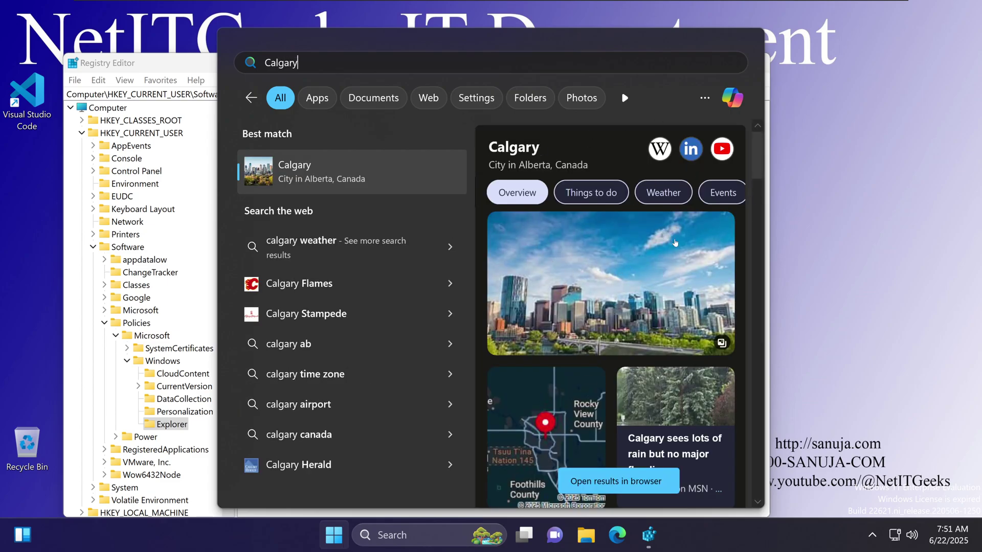
pyautogui.click(185, 69)
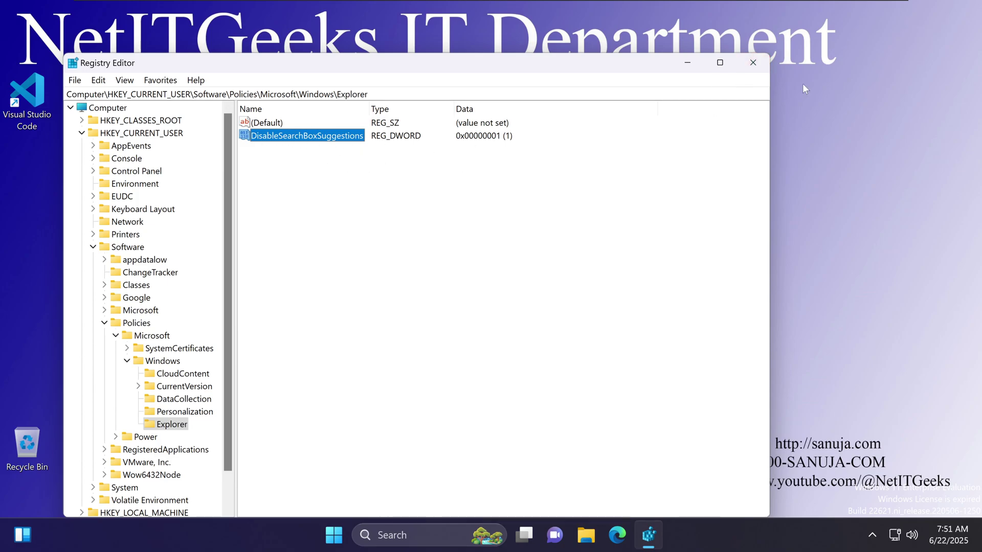
# Close Registry Editor and restart the computer.
pyautogui.moveTo(368, 94); pyautogui.dragTo(67, 94)
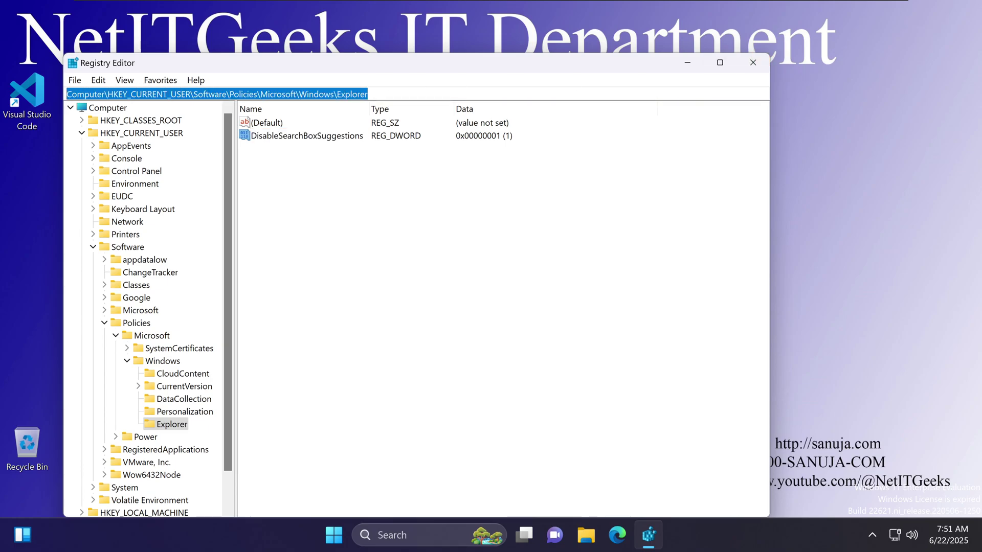
pyautogui.click(752, 61)
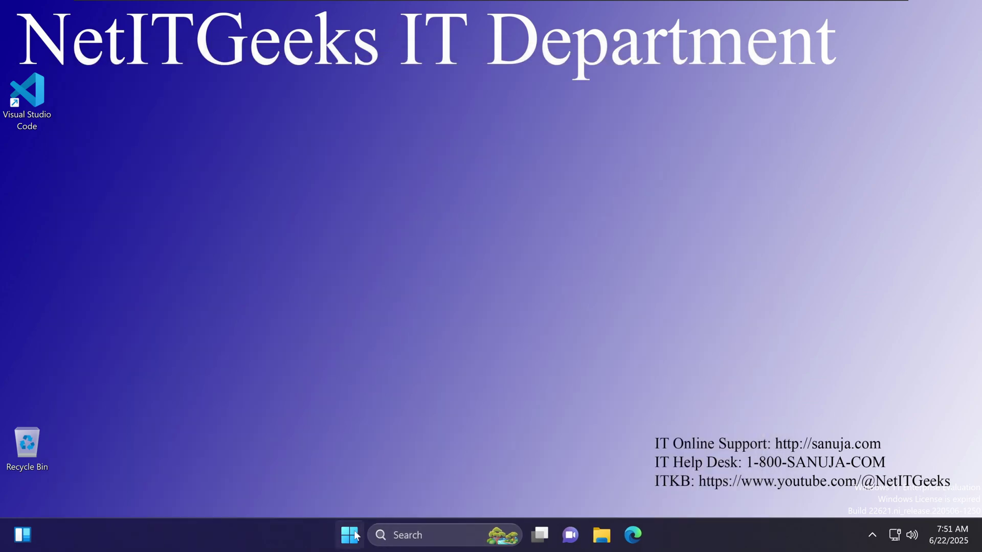
pyautogui.click(355, 535)
pyautogui.click(666, 485)
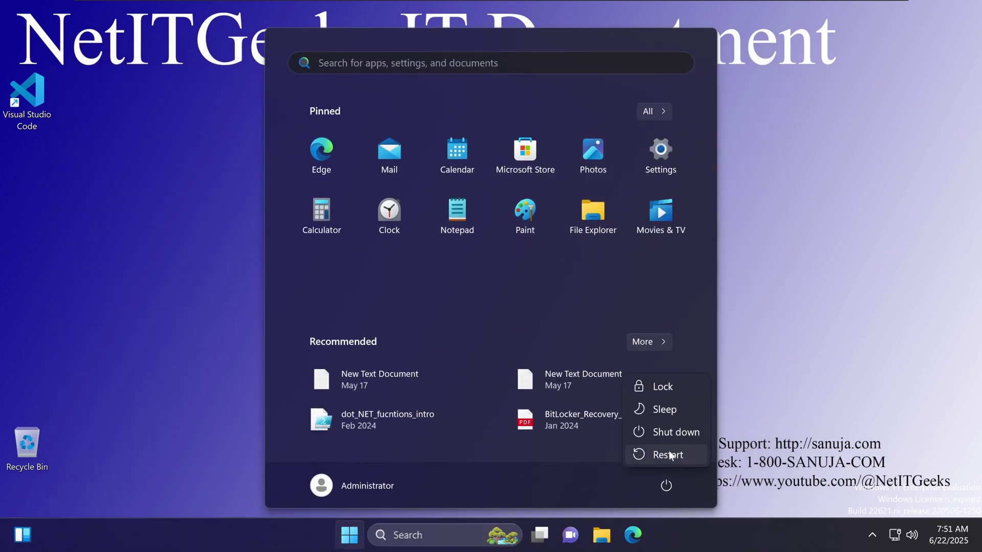
pyautogui.click(670, 456)
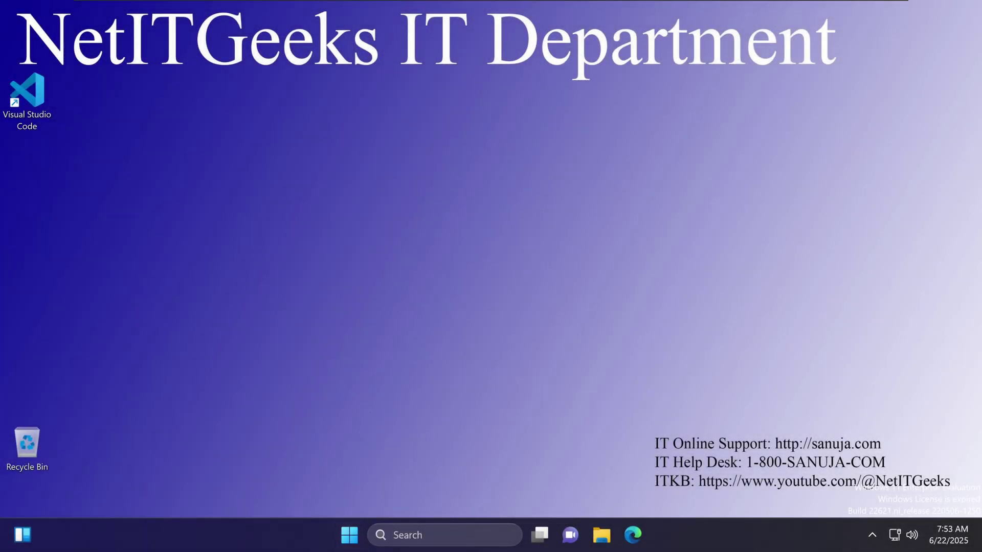
# Search for Calgary from Start after the restart to check whether web results are still offered.
pyautogui.click(348, 540)
pyautogui.write('Calgary')
pyautogui.moveTo(943, 537)
# Reopen Registry Editor through Start menu search.
pyautogui.click(358, 544)
pyautogui.write('re')
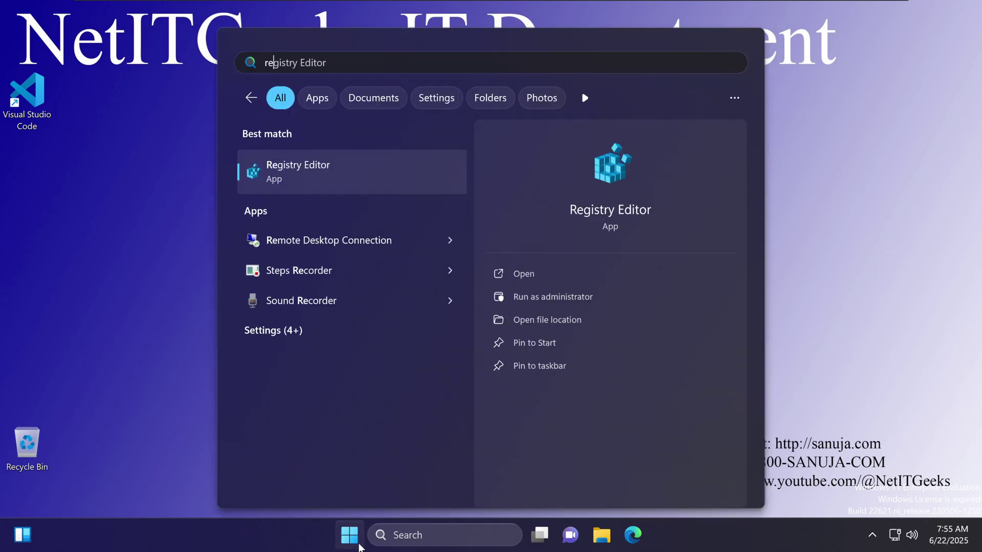
pyautogui.press('Return')
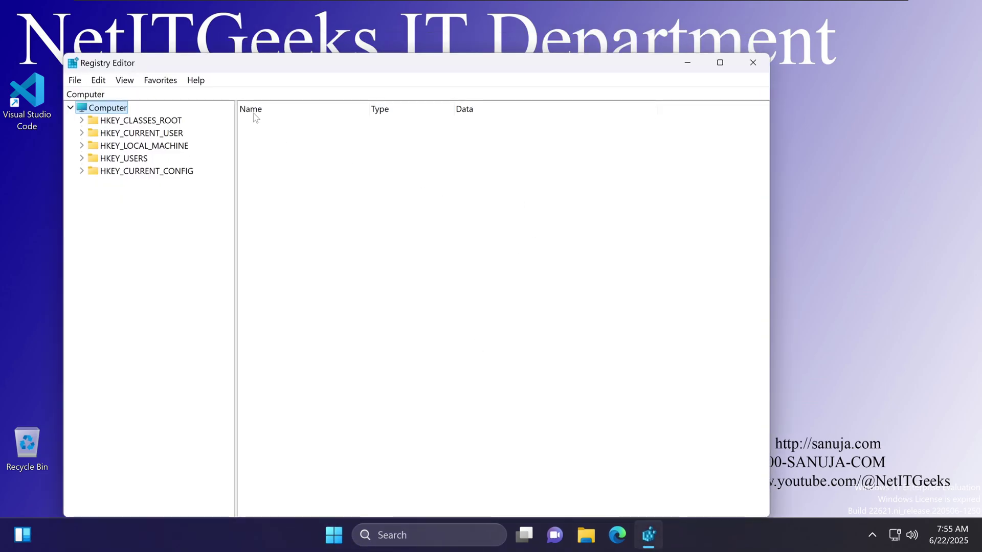
# Go to the registry key Computer\HKEY_CURRENT_USER\Software\Microsoft\Windows\CurrentVersion\Explorer\Advanced.
pyautogui.hotkey('ctrl', 'l')
pyautogui.write('Computer\\HKEY_CURRENT_USER\\Software\\Microsoft\\Windows\\CurrentVersion\\Explorer\\Advanced')
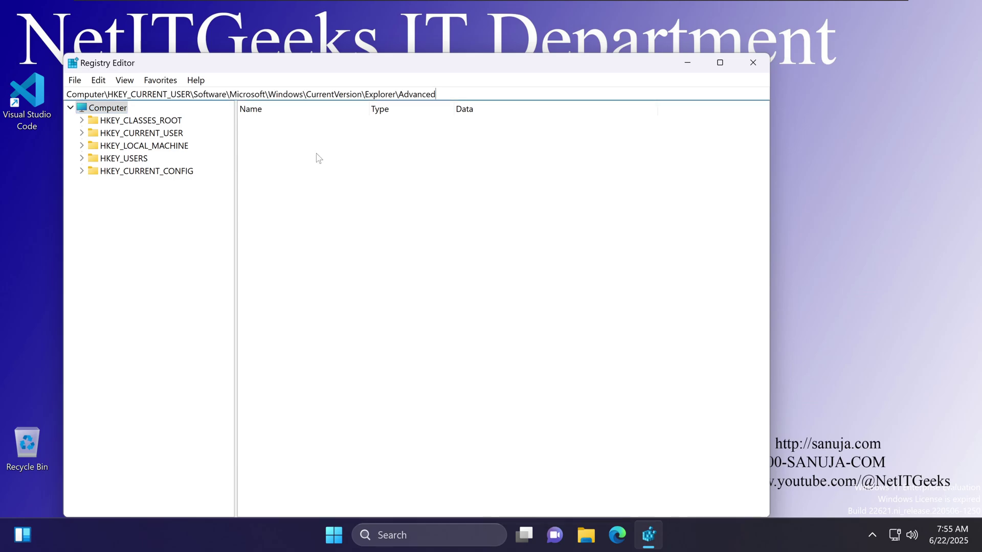
pyautogui.press('Return')
pyautogui.hotkey('ctrl', 'l')
pyautogui.press('End')
pyautogui.hotkey('shift', 'Home')
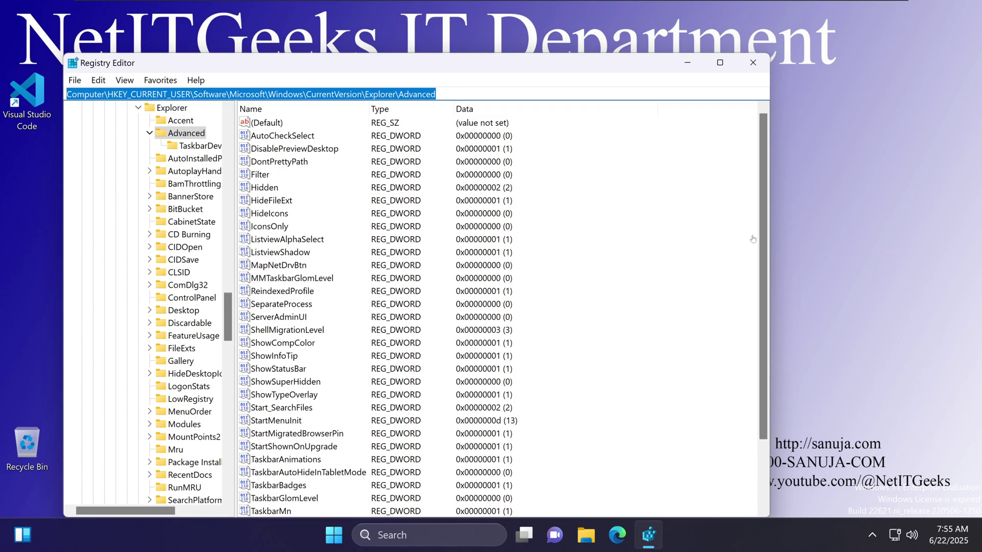
# Create a DWORD (32-bit) value named ShowSecondsInSystemClock in the Explorer Advanced key.
pyautogui.scroll(-2, 762, 290)
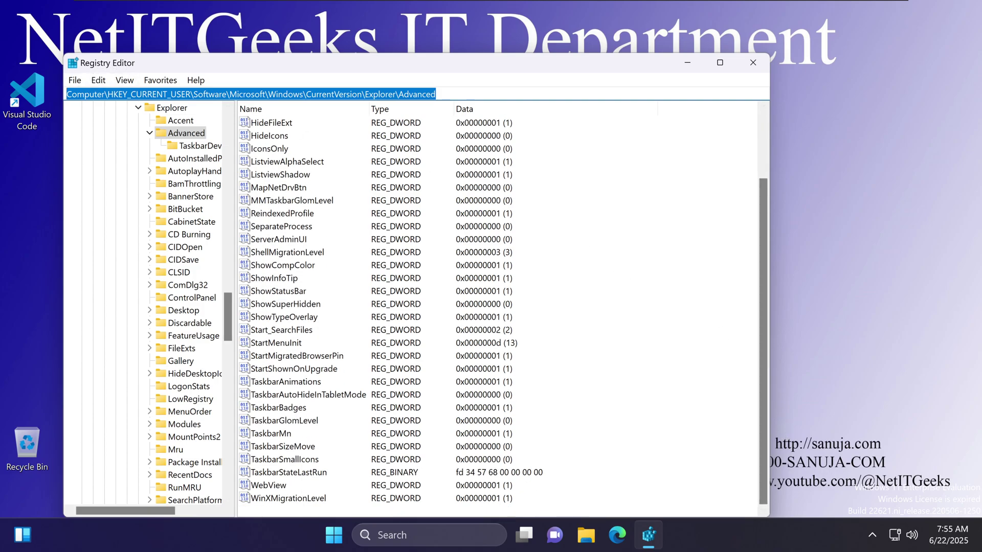
pyautogui.click(651, 330)
pyautogui.rightClick(628, 313)
pyautogui.moveTo(650, 318)
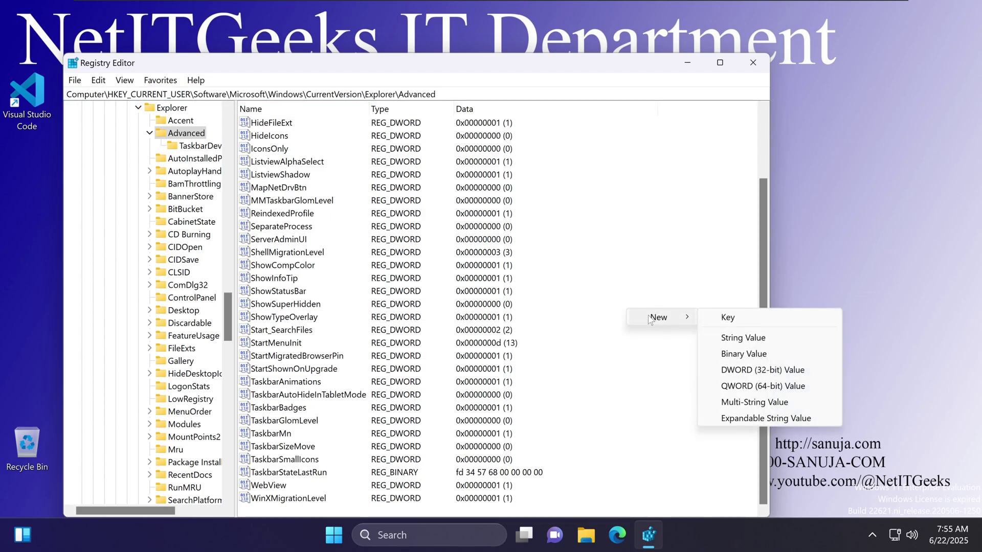
pyautogui.click(757, 376)
pyautogui.write('ShowSecondsInSystemClock')
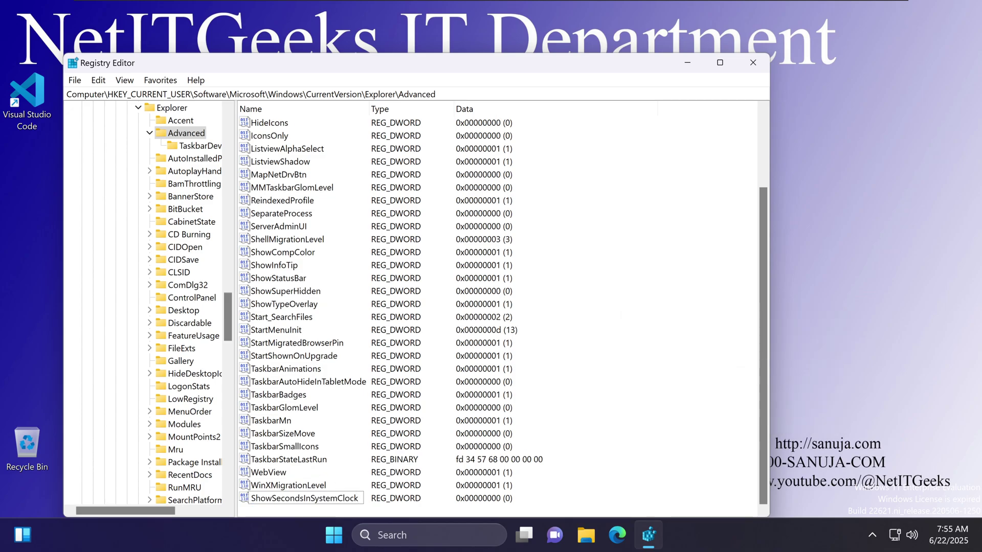
pyautogui.press('Return')
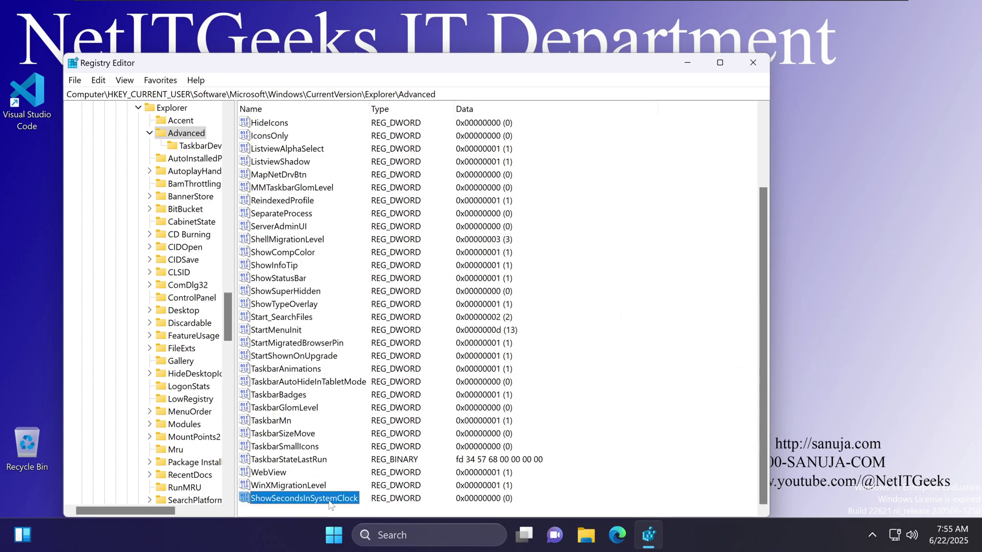
# Set the value data of ShowSecondsInSystemClock to 1 and check the taskbar clock.
pyautogui.moveTo(602, 69); pyautogui.dragTo(603, 44)
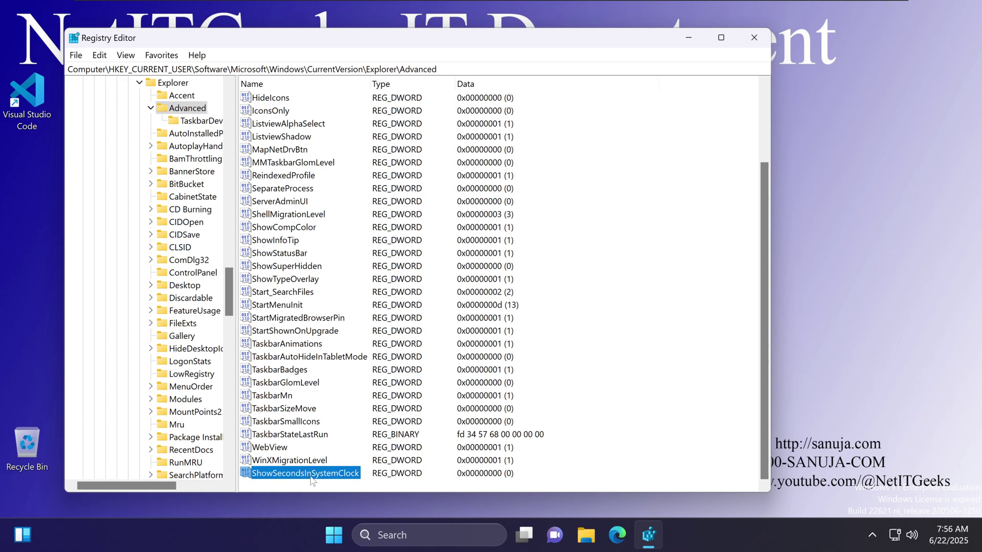
pyautogui.hotkey('alt', 'd')
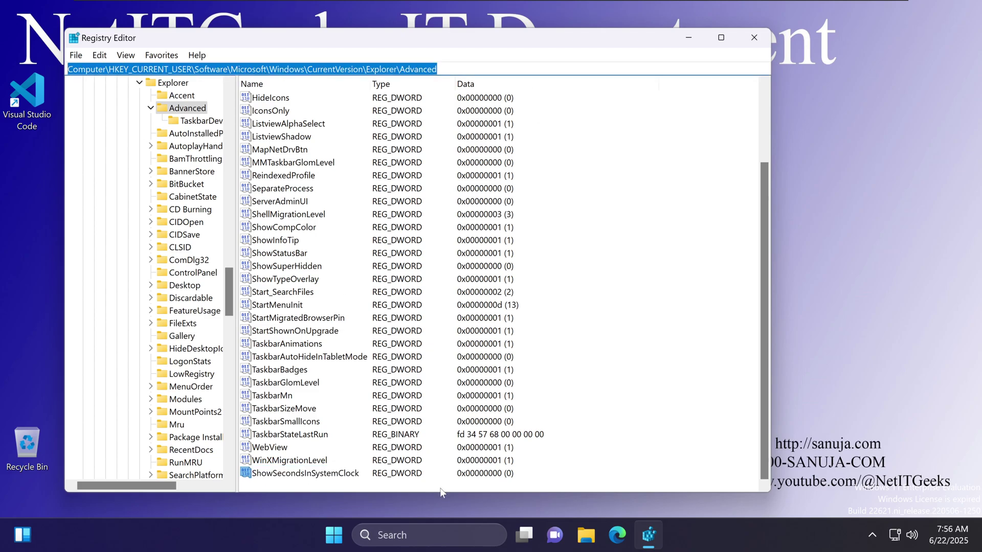
pyautogui.doubleClick(339, 474)
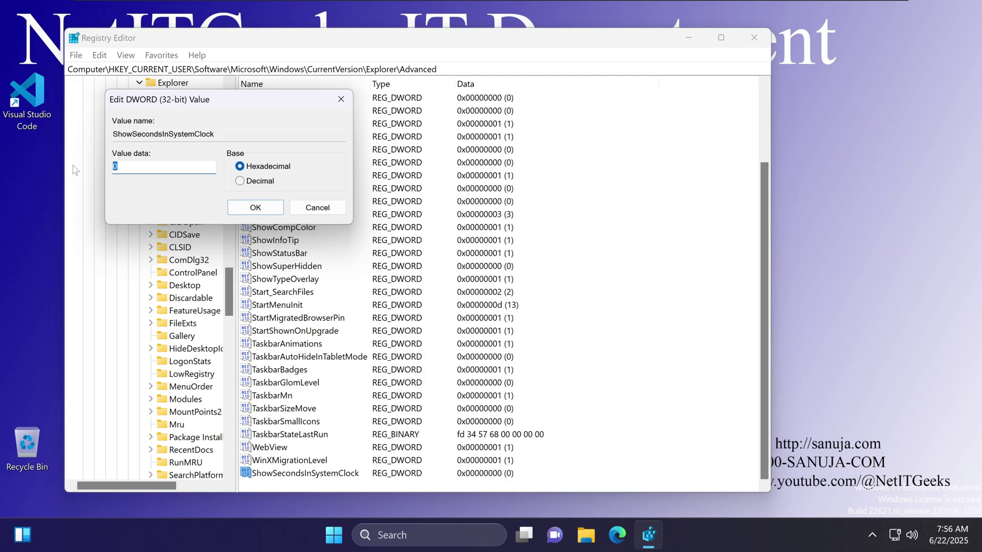
pyautogui.write('1')
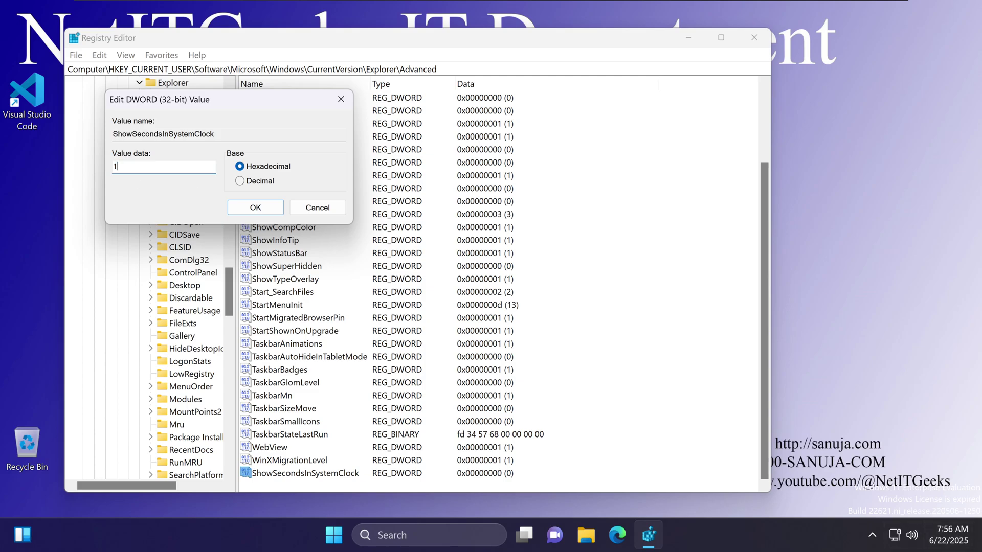
pyautogui.click(255, 208)
pyautogui.moveTo(953, 537)
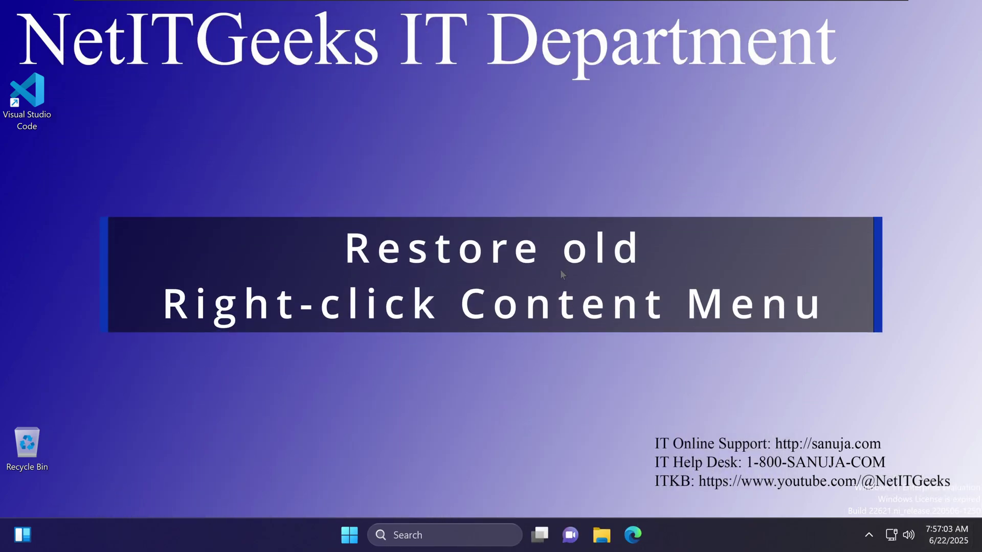
# Examine the desktop's context menu and compare it with the classic menu under Show more options.
pyautogui.rightClick(527, 252)
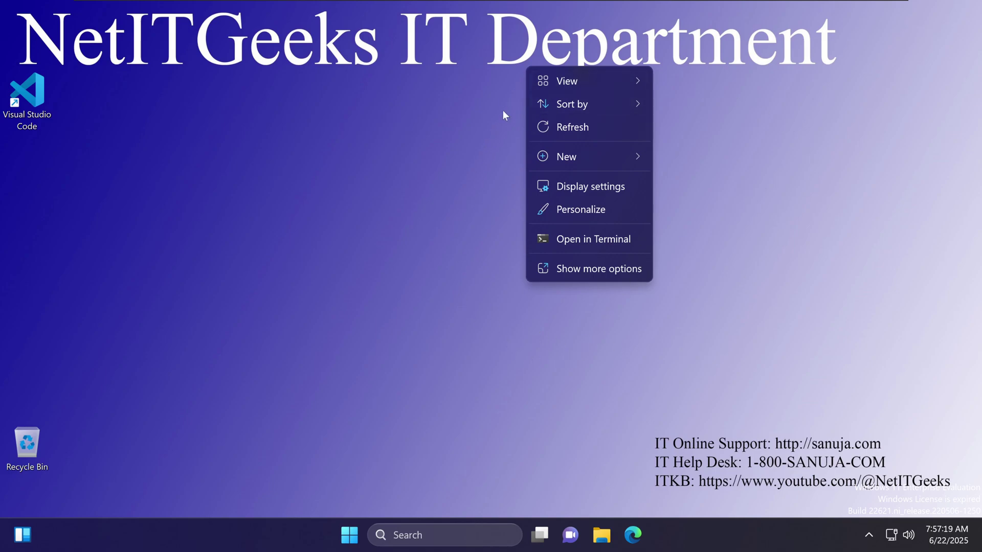
pyautogui.click(379, 299)
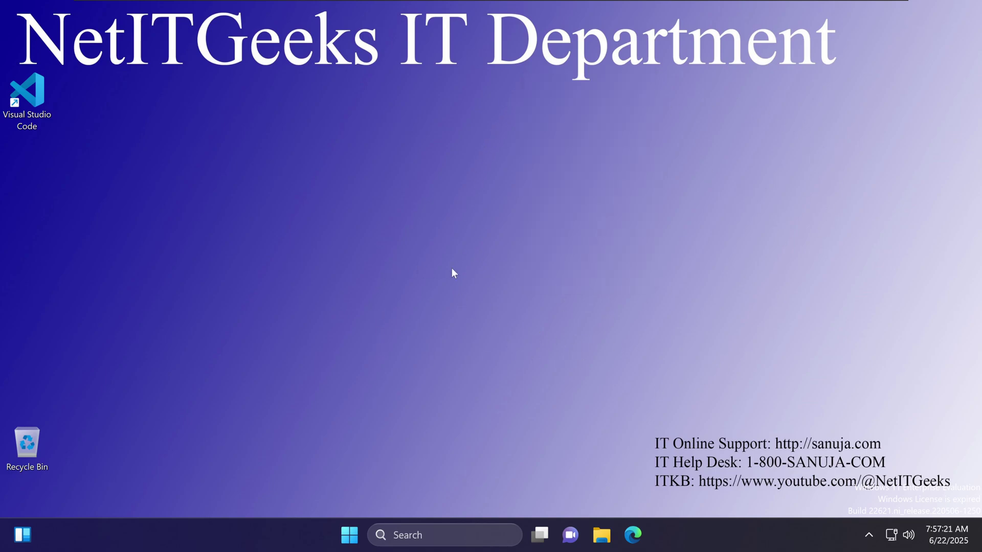
pyautogui.rightClick(453, 268)
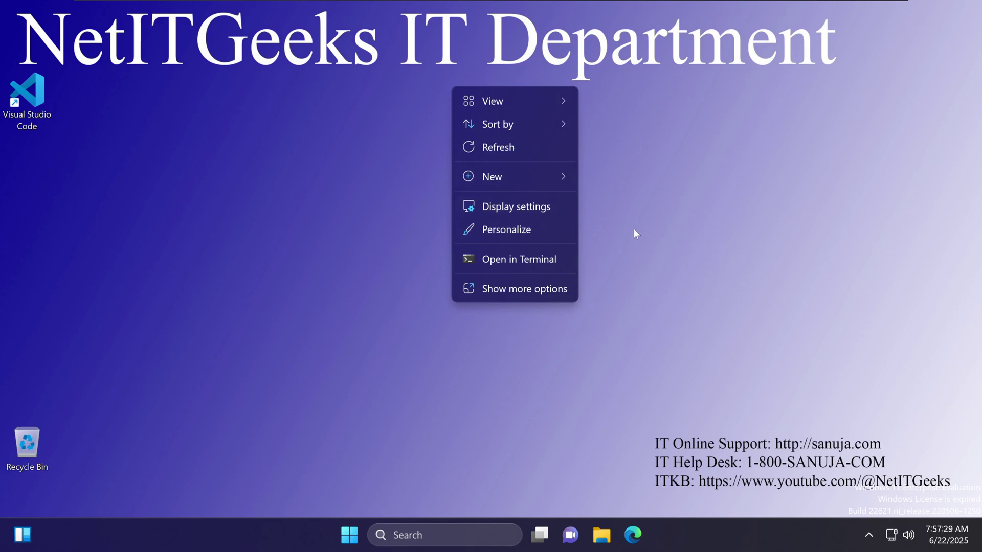
pyautogui.click(410, 278)
pyautogui.rightClick(459, 272)
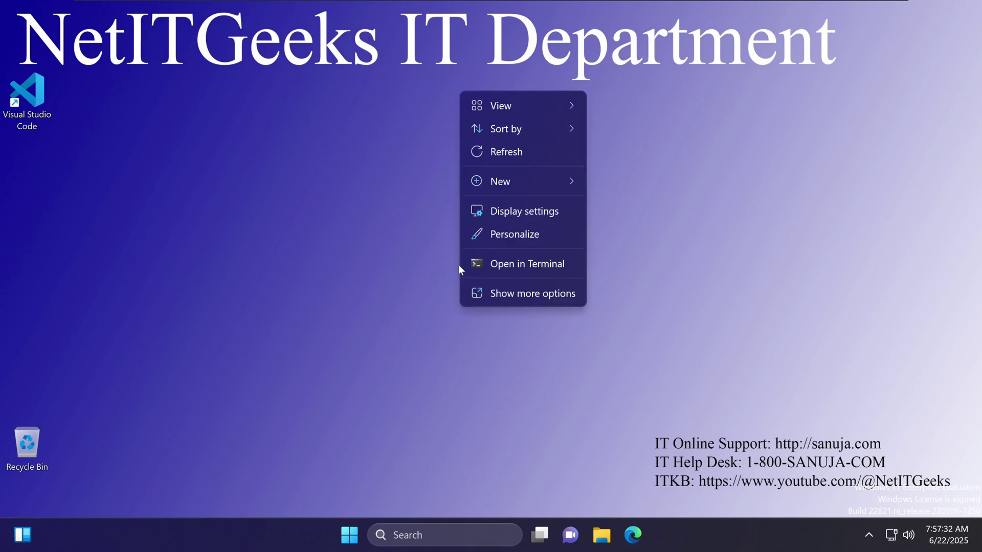
pyautogui.click(532, 296)
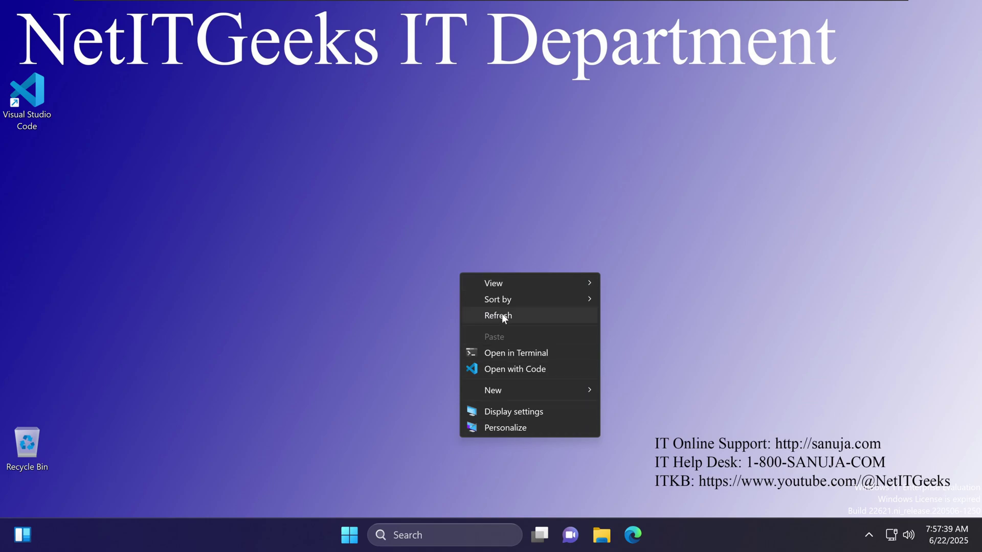
pyautogui.click(518, 200)
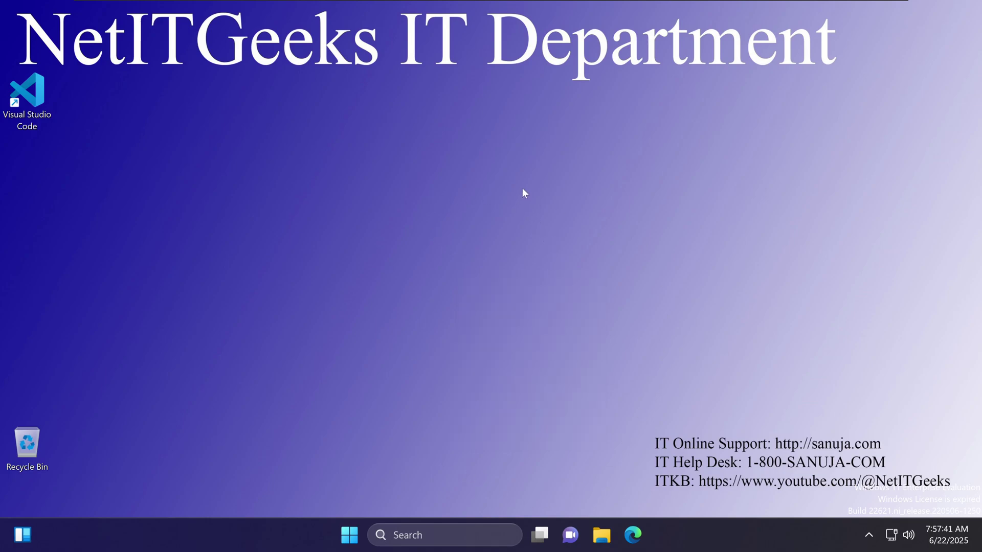
pyautogui.rightClick(522, 190)
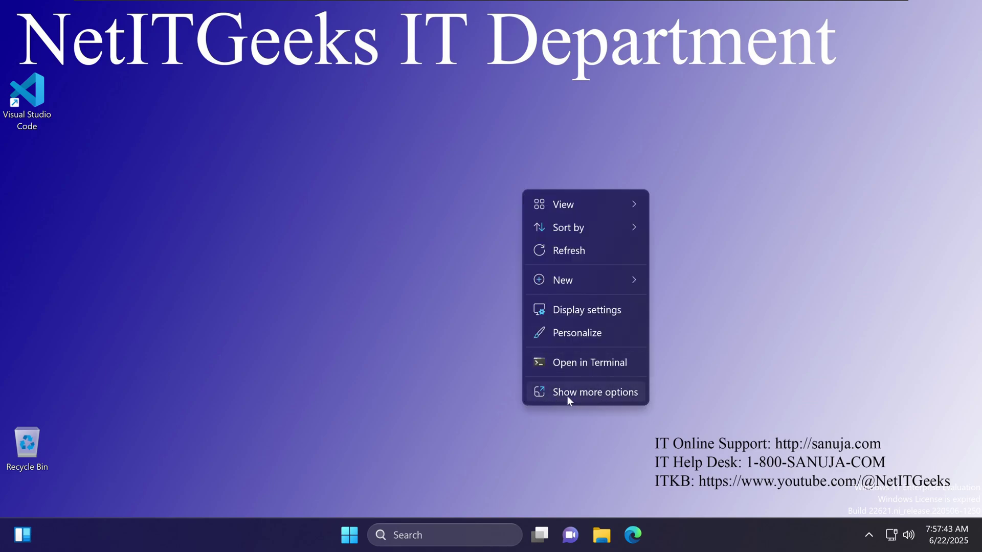
pyautogui.click(592, 398)
pyautogui.click(450, 293)
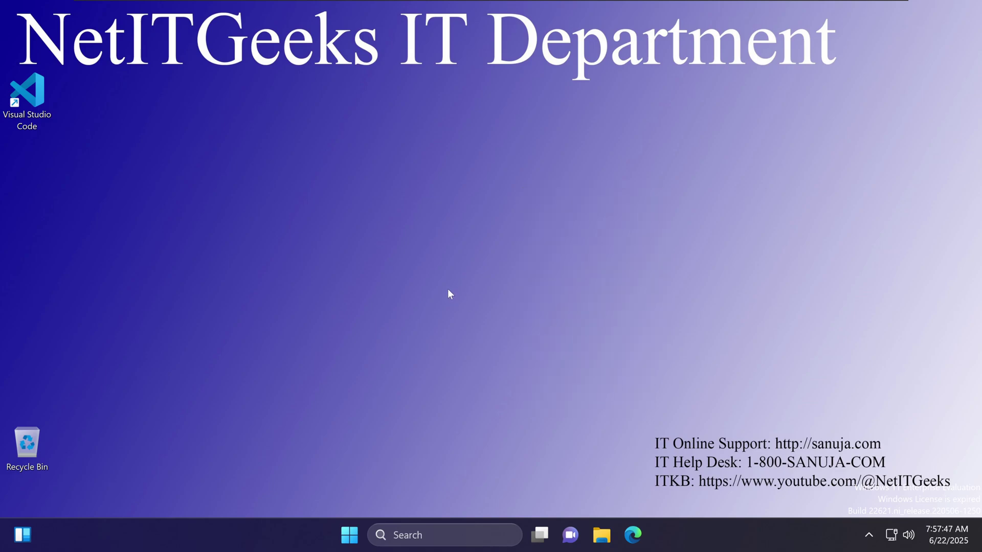
# Open Registry Editor by searching for reg from Start.
pyautogui.click(350, 535)
pyautogui.write('reg')
pyautogui.press('Return')
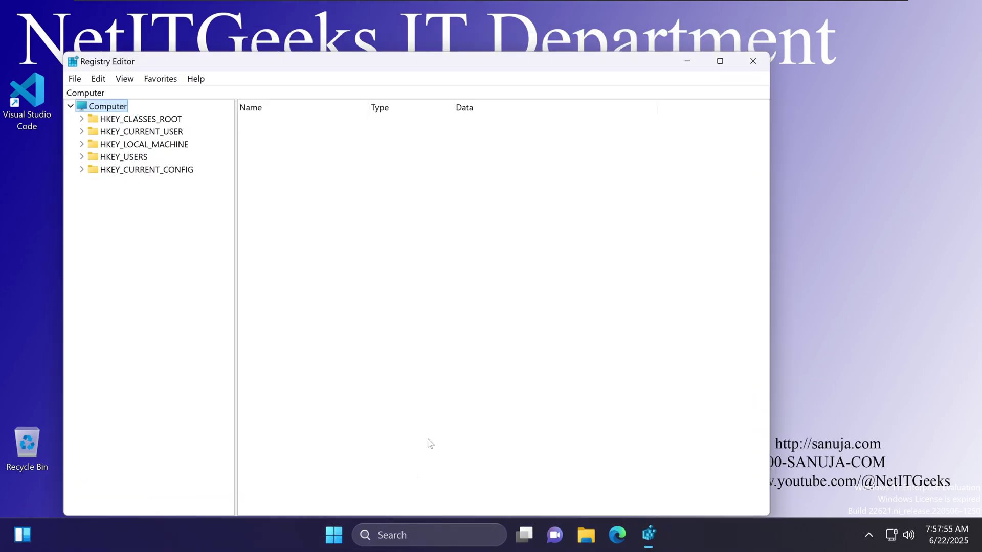
# Go to the registry key Computer\HKEY_CURRENT_USER\SOFTWARE\CLASSES\CLSID.
pyautogui.hotkey('ctrl', 'a')
pyautogui.write('Computer\\HKEY_CURRENT_USER\\SOFTWARE\\CLASSES\\CLSID\\')
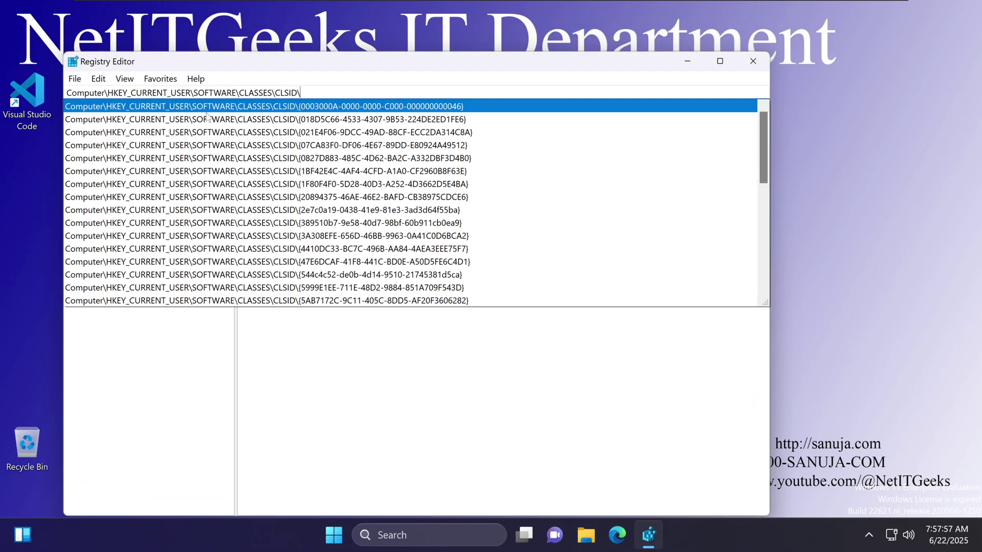
pyautogui.press('Return')
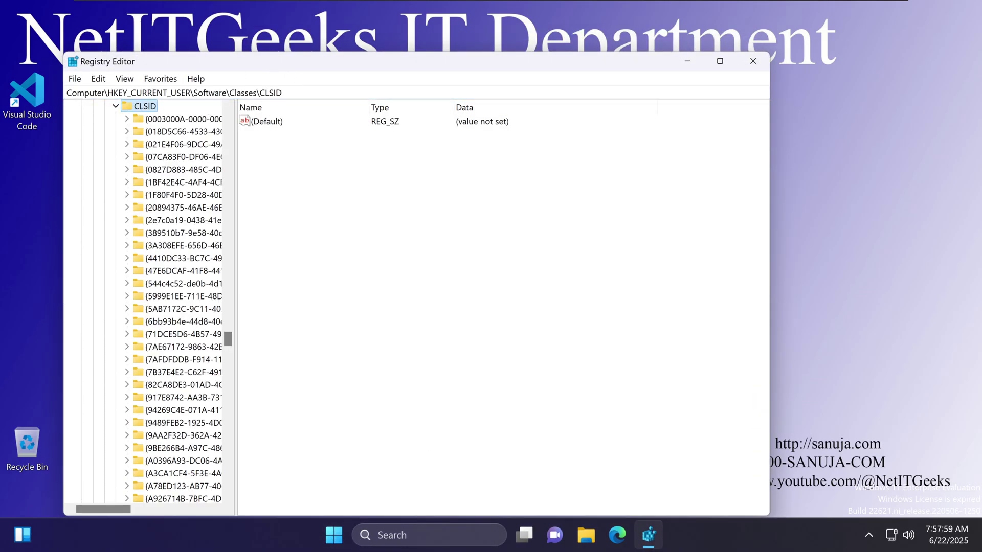
pyautogui.click(276, 93)
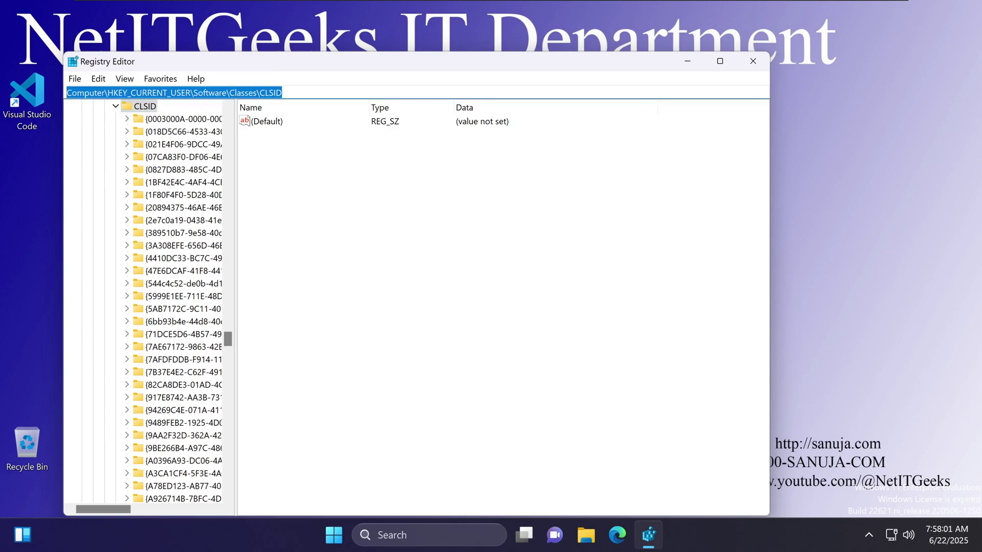
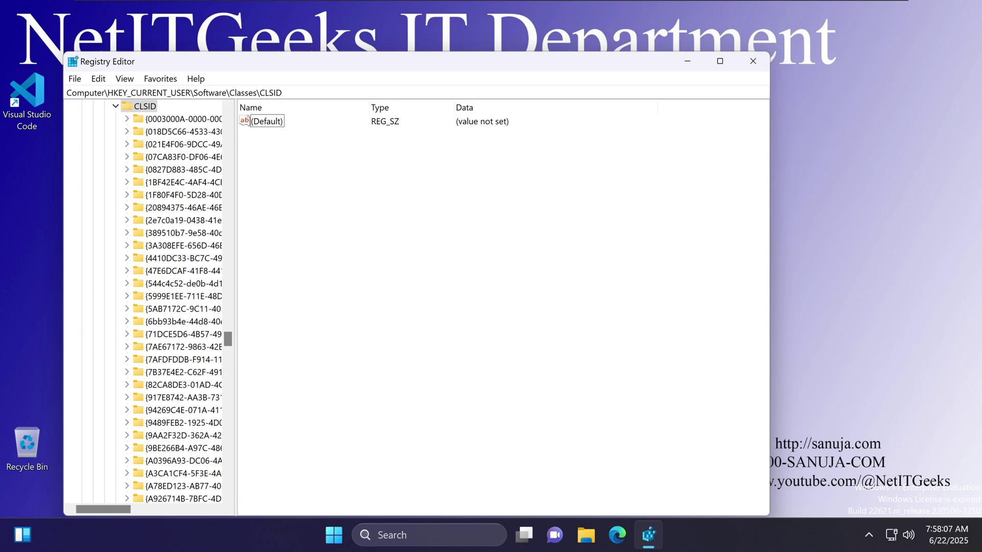
pyautogui.rightClick(343, 212)
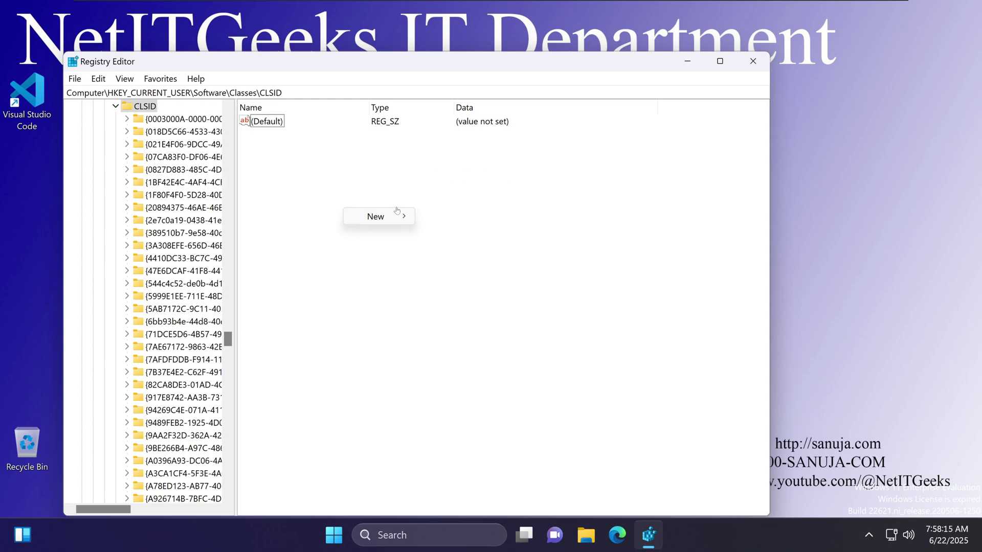
pyautogui.moveTo(398, 219)
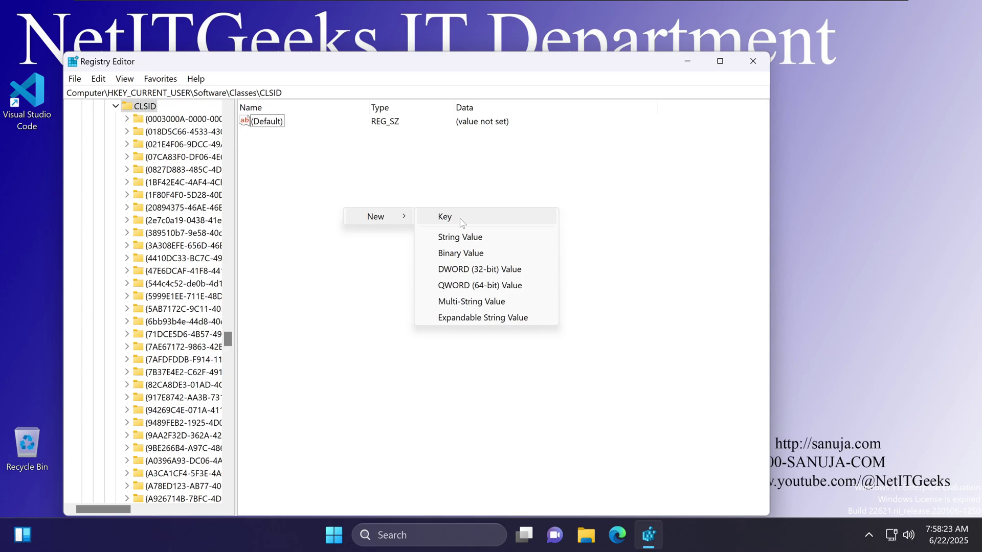
pyautogui.click(400, 198)
pyautogui.doubleClick(271, 92)
pyautogui.click(282, 92)
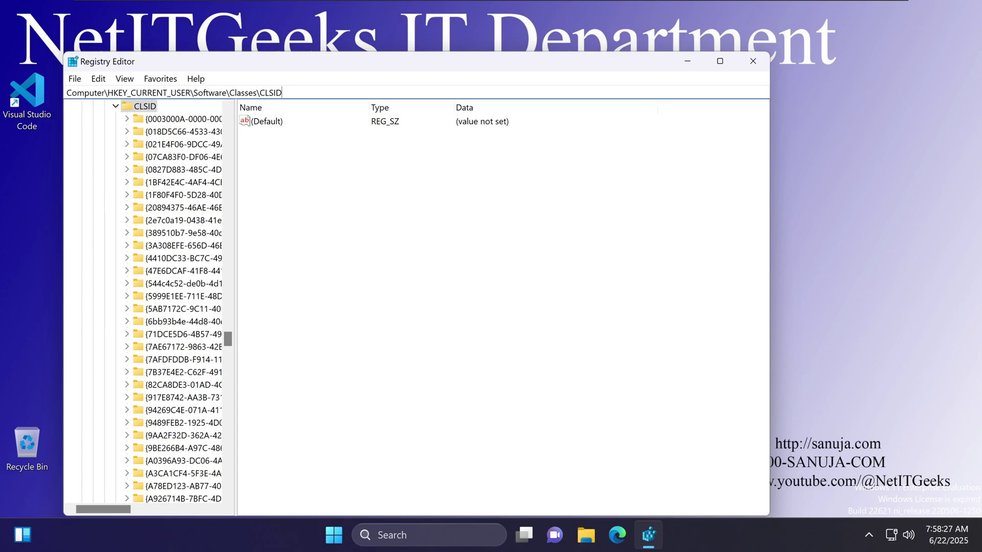
# Create a new key named {86ca1aa0-34aa-4e8b-a509-50c905bae2a2} under CLSID and check its name in the path.
pyautogui.rightClick(414, 225)
pyautogui.moveTo(449, 245)
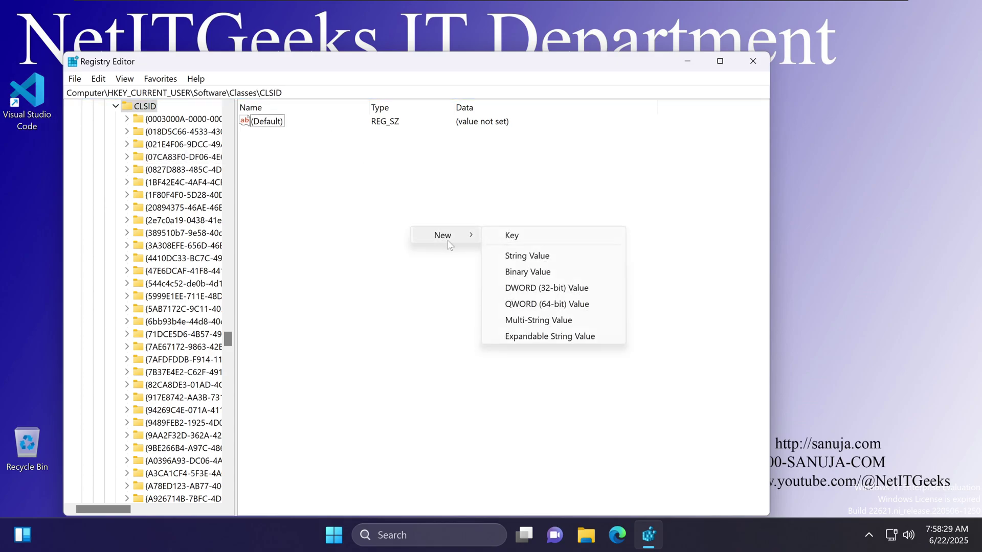
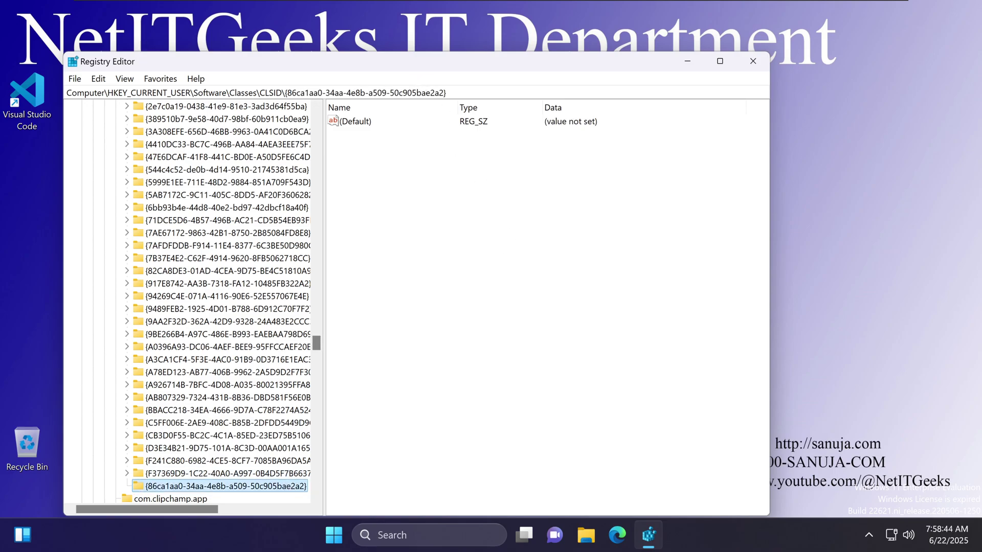
pyautogui.moveTo(446, 93); pyautogui.dragTo(287, 92)
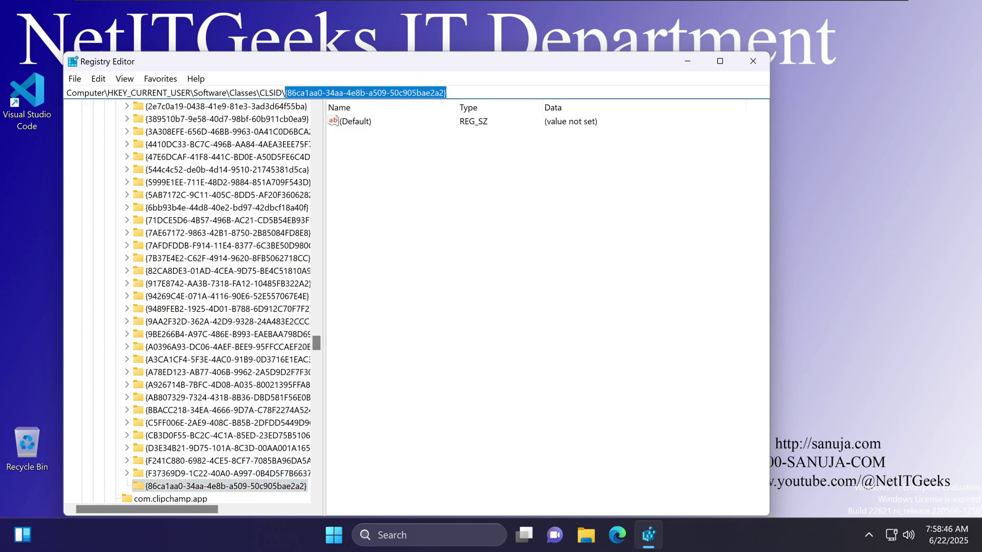
pyautogui.click(397, 187)
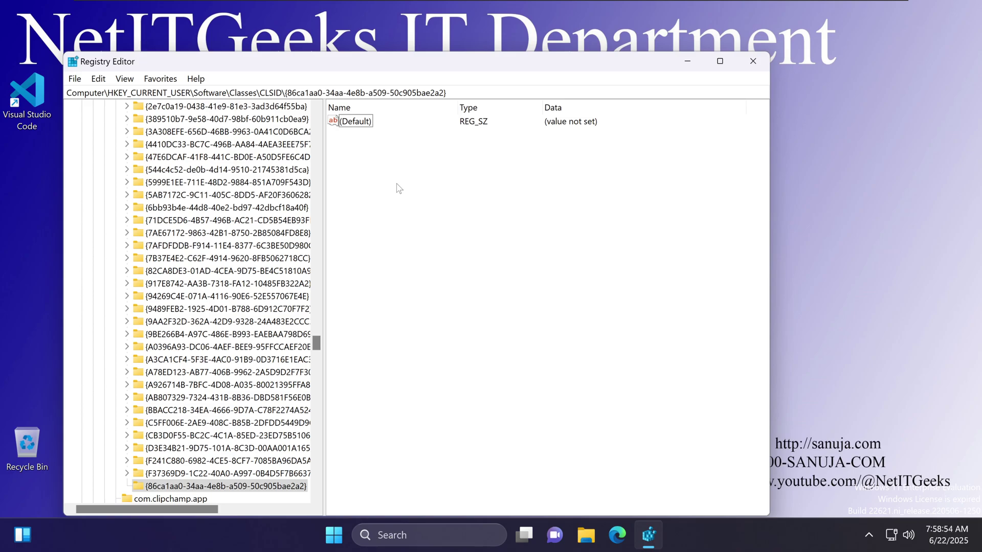
pyautogui.click(447, 92)
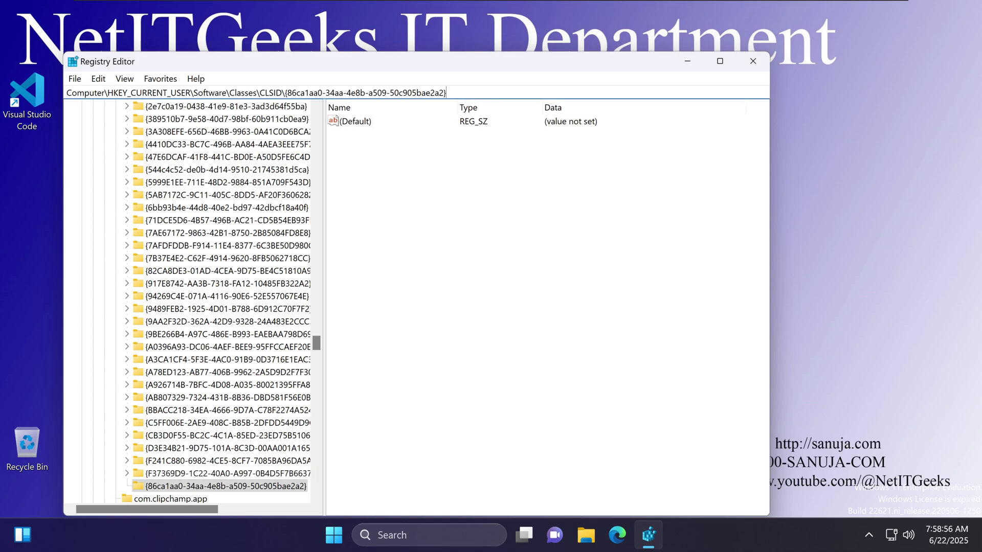
pyautogui.click(425, 229)
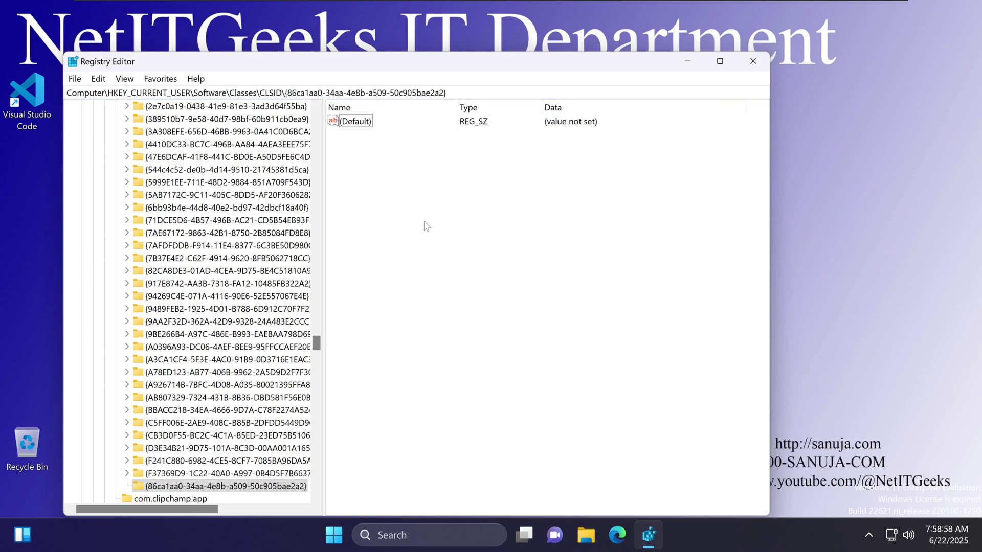
# Create a subkey named InprocServer32 under the {86ca1aa0-34aa-4e8b-a509-50c905bae2a2} key.
pyautogui.rightClick(426, 227)
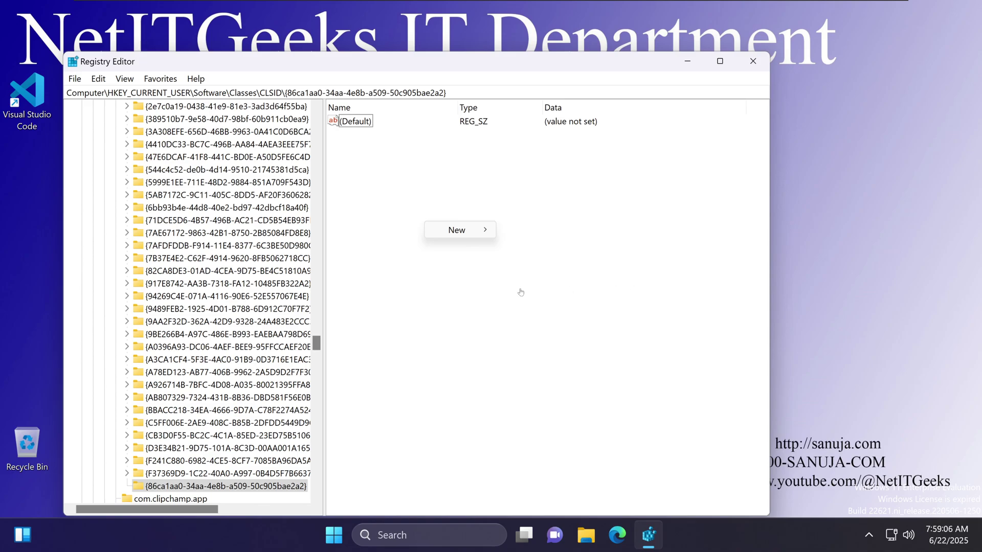
pyautogui.moveTo(463, 238)
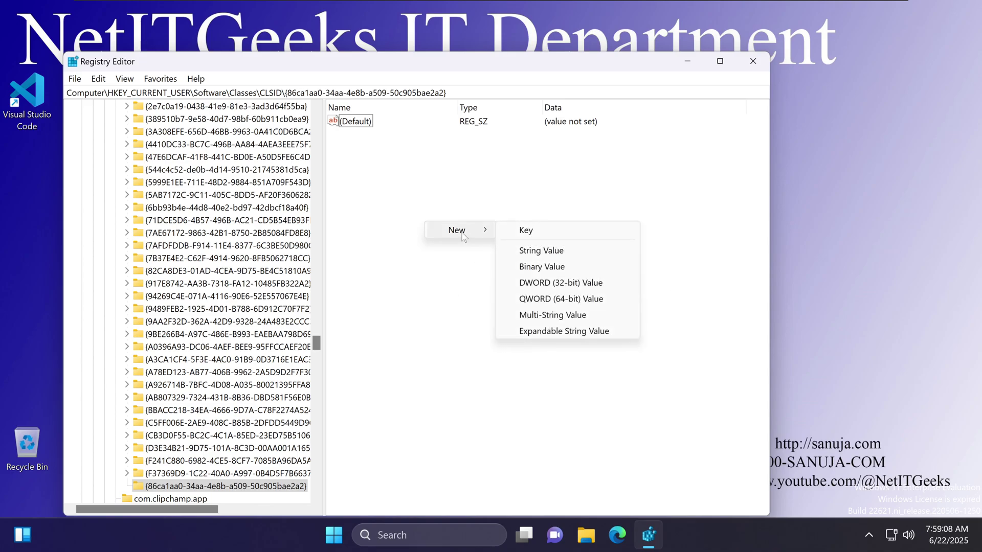
pyautogui.click(516, 230)
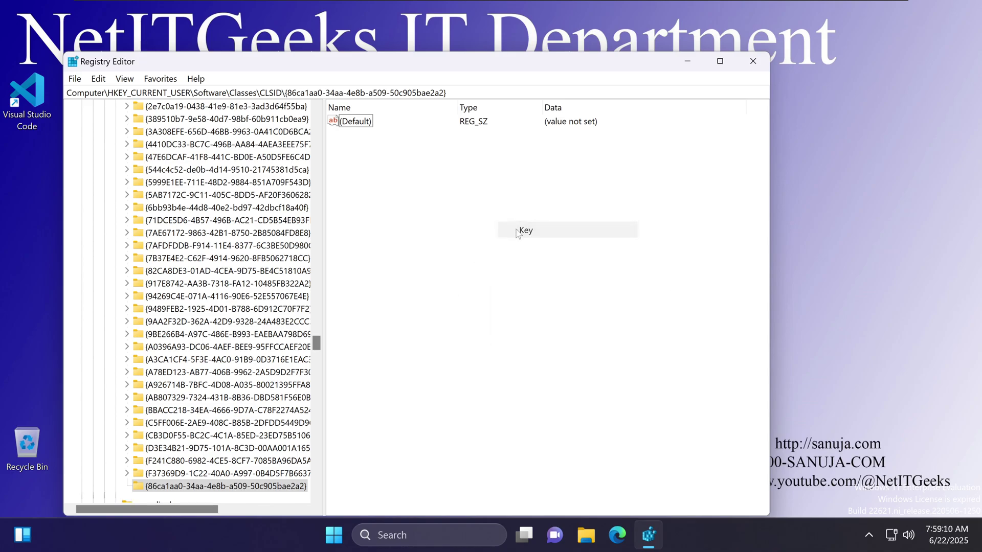
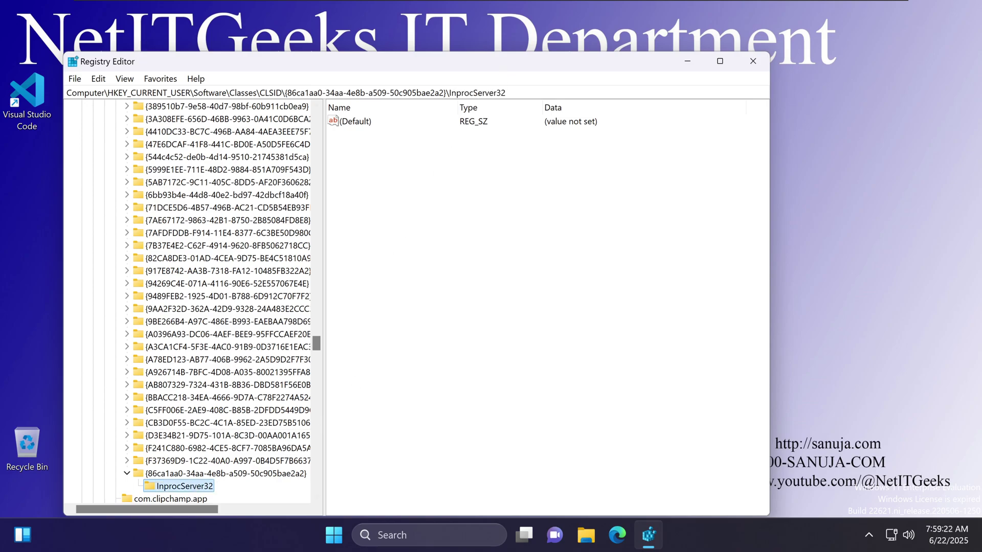
# Check that the registry path shows InprocServer32 nested under the {86ca1aa0-34aa-4e8b-a509-50c905bae2a2} key.
pyautogui.moveTo(509, 92); pyautogui.dragTo(451, 93)
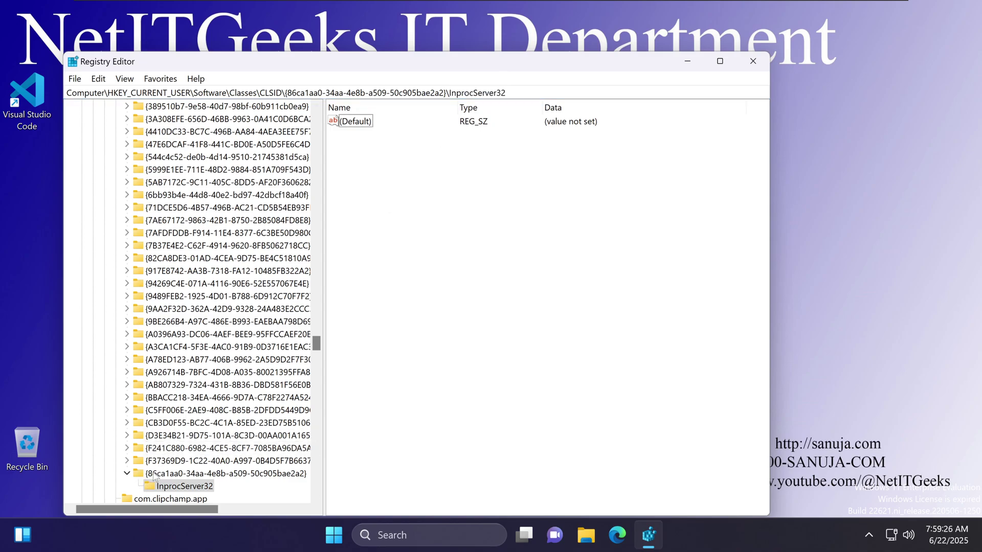
pyautogui.click(225, 474)
pyautogui.moveTo(287, 93); pyautogui.dragTo(446, 92)
pyautogui.click(174, 486)
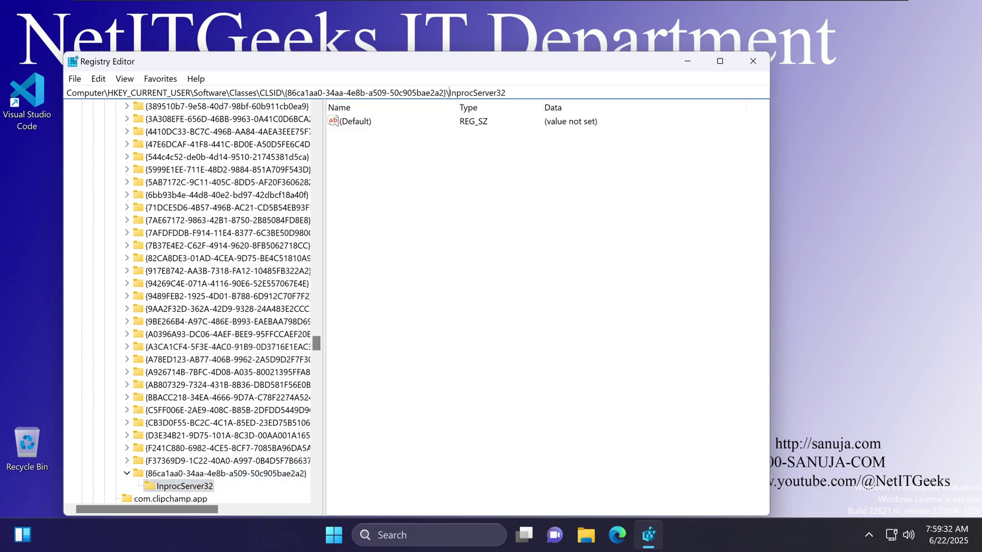
pyautogui.doubleClick(485, 92)
pyautogui.click(455, 190)
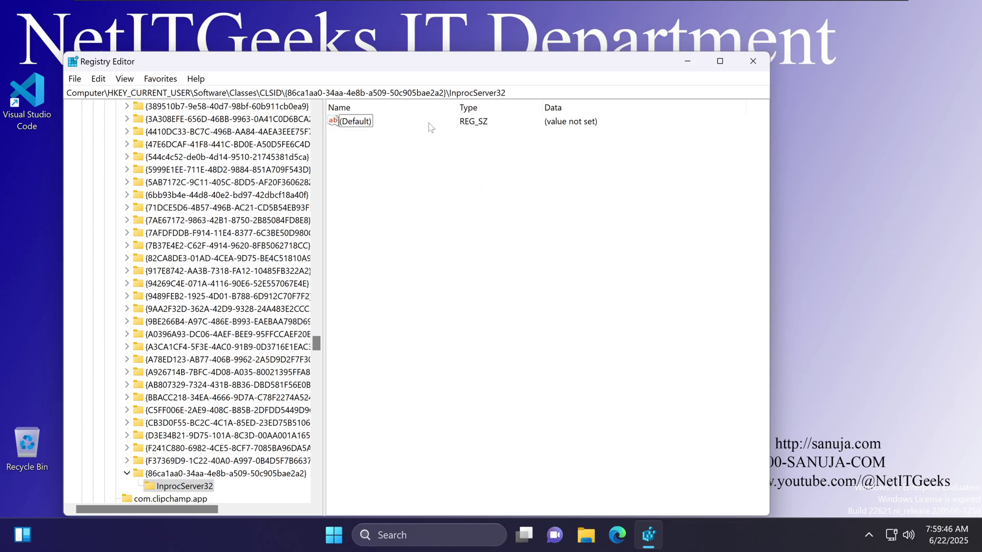
# Save the (Default) string of the InprocServer32 key with blank value data, and reopen it to check that it is empty.
pyautogui.click(359, 122)
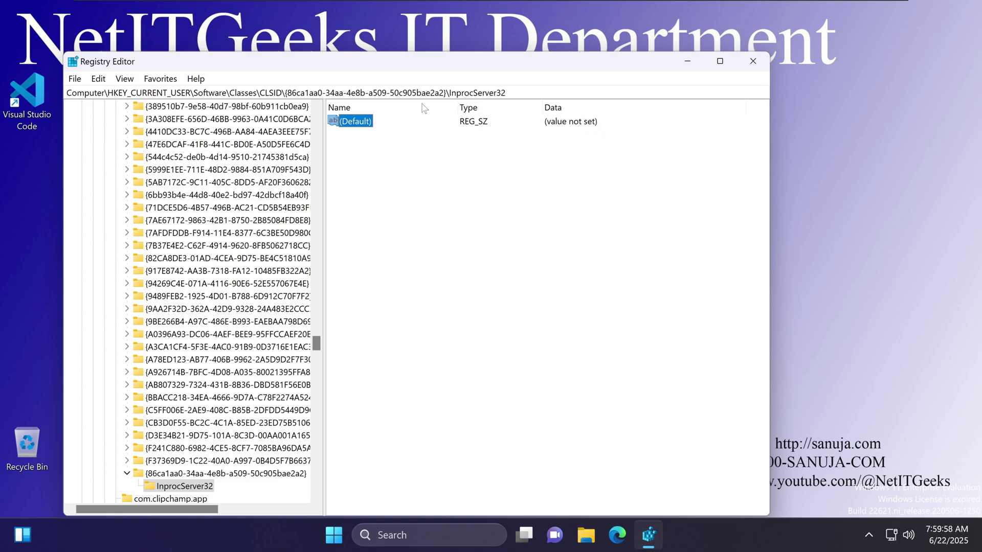
pyautogui.doubleClick(360, 124)
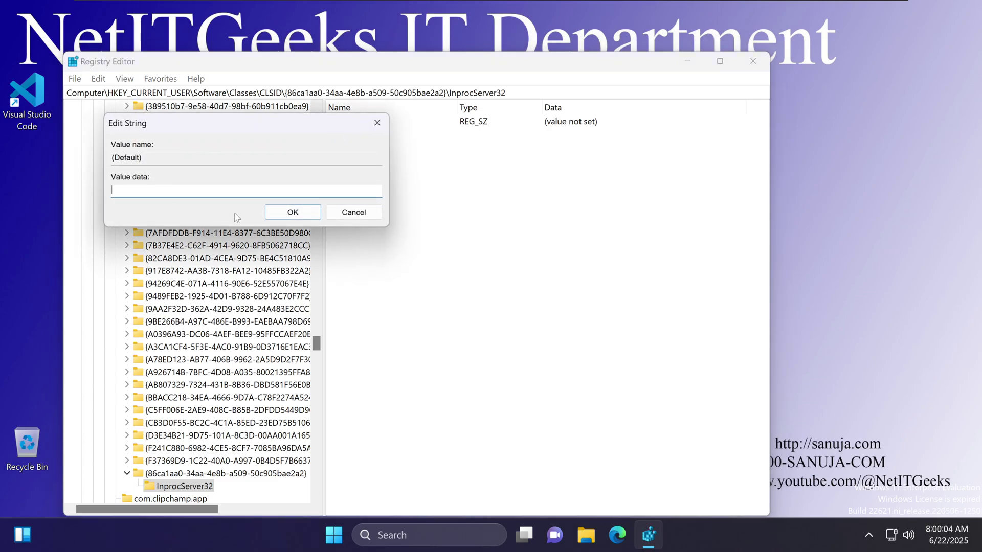
pyautogui.click(289, 212)
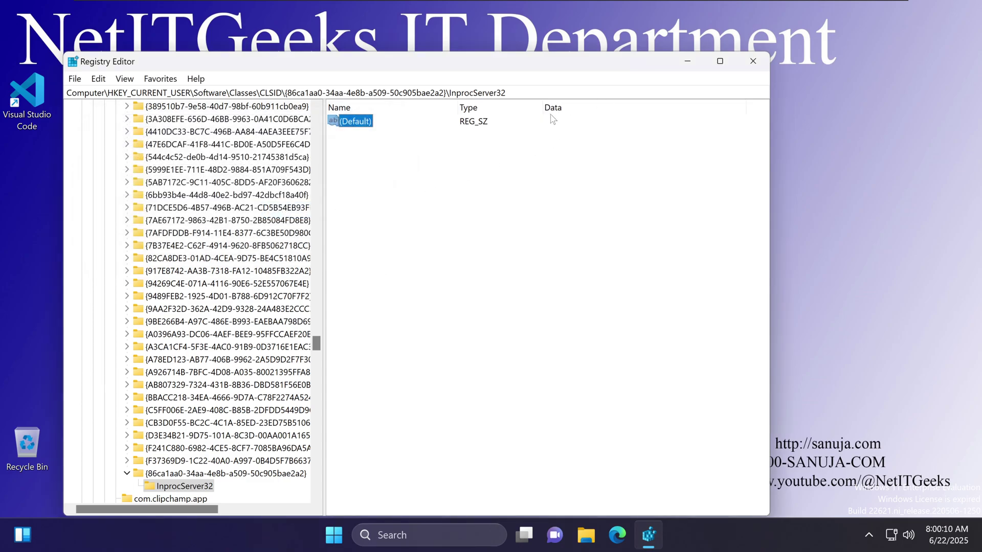
pyautogui.click(528, 184)
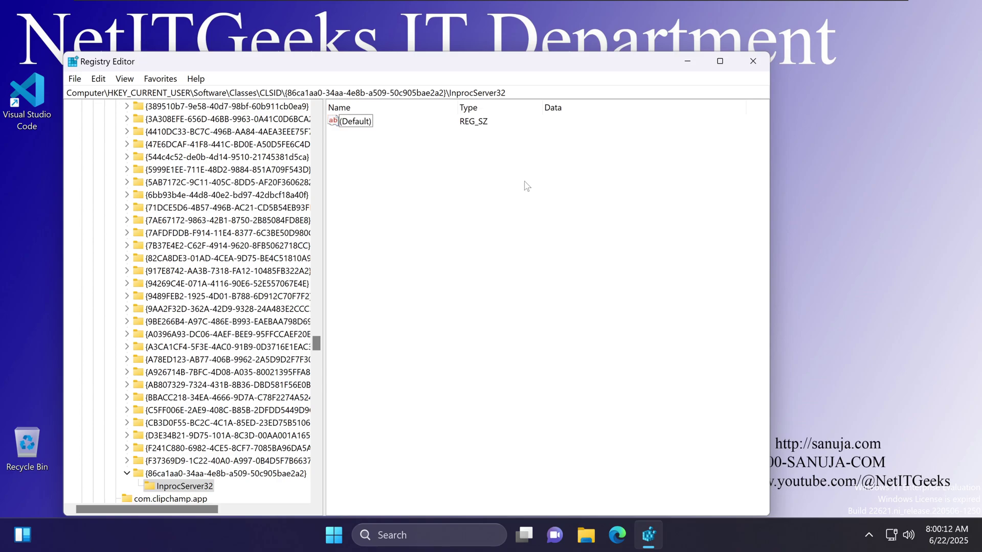
pyautogui.doubleClick(369, 121)
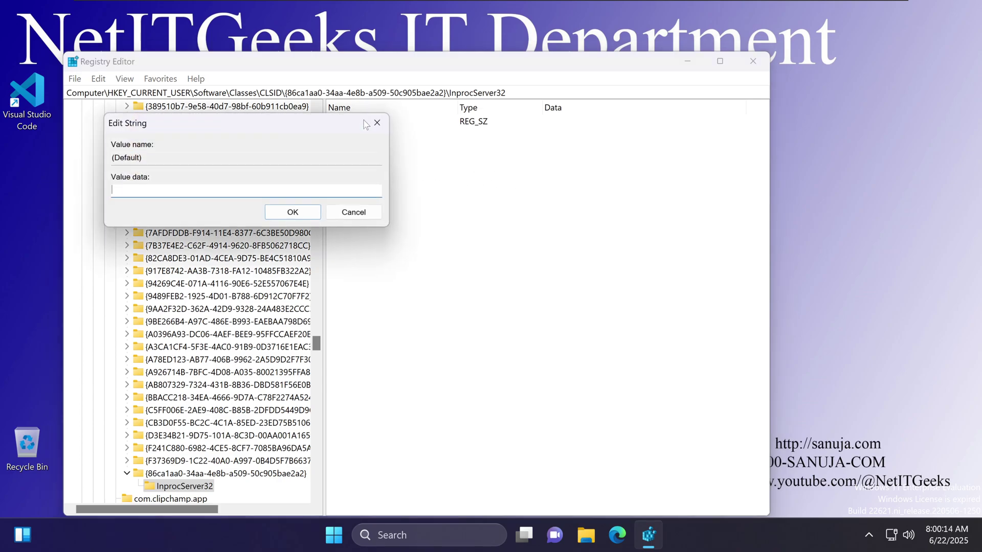
pyautogui.moveTo(256, 130); pyautogui.dragTo(483, 192)
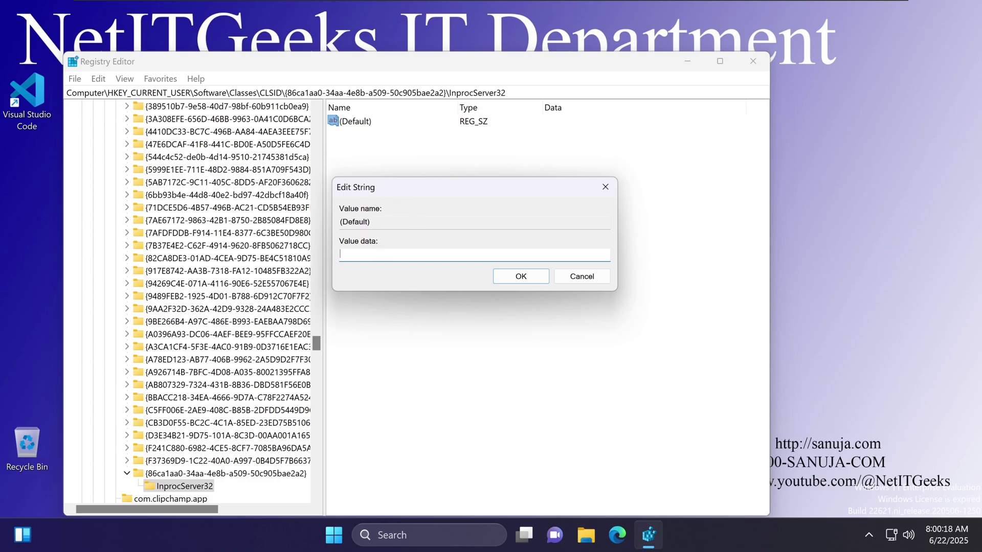
pyautogui.click(532, 276)
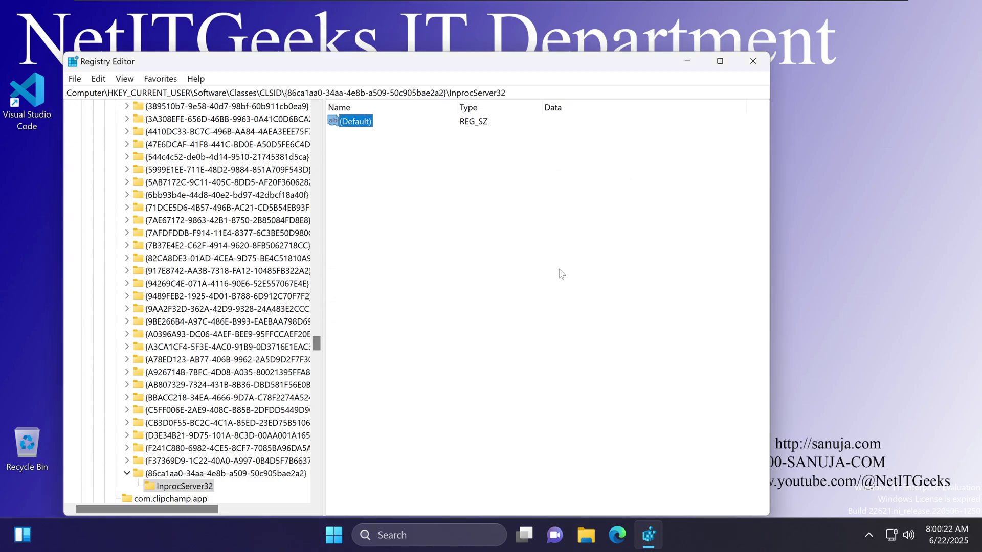
pyautogui.click(547, 122)
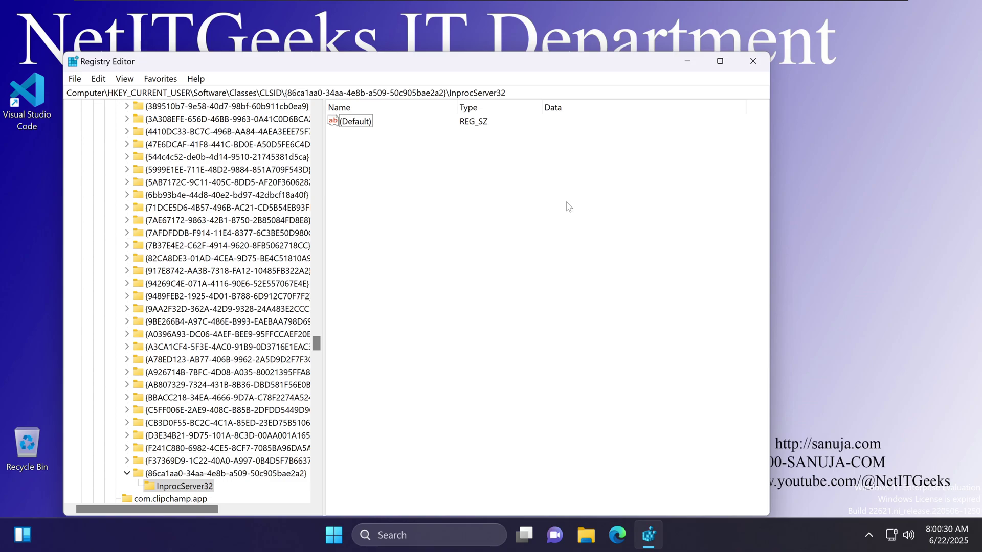
# Close Registry Editor and check the desktop's context menu before restarting.
pyautogui.click(752, 70)
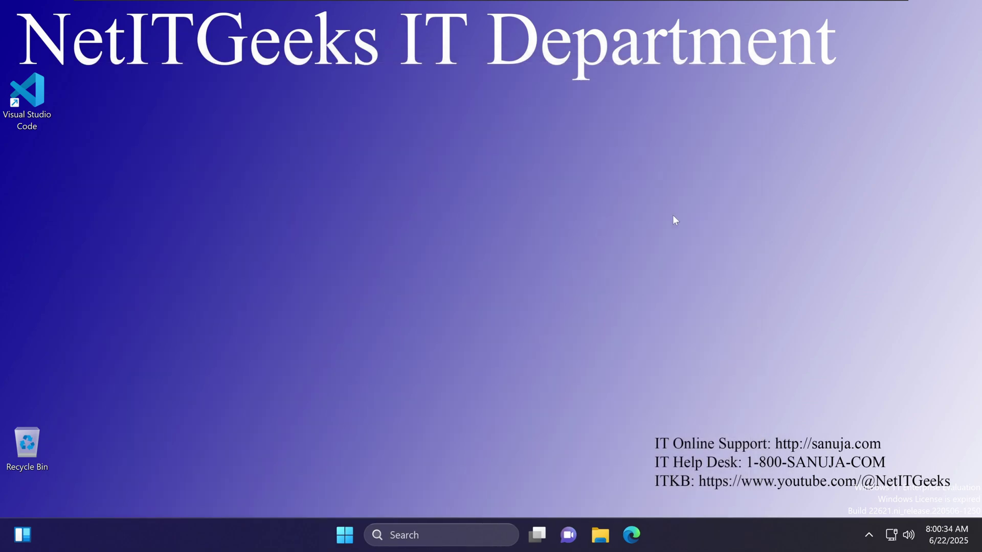
pyautogui.rightClick(599, 187)
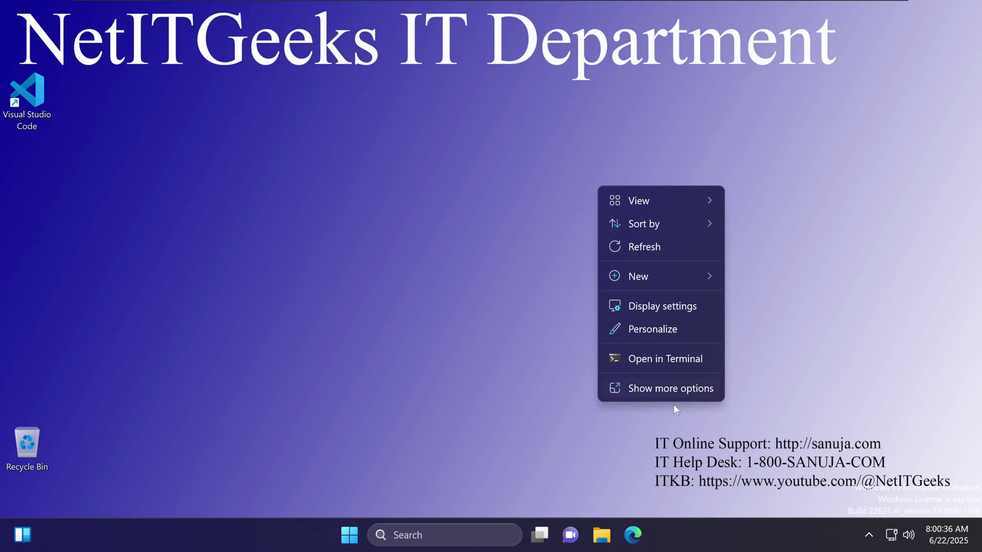
pyautogui.click(561, 297)
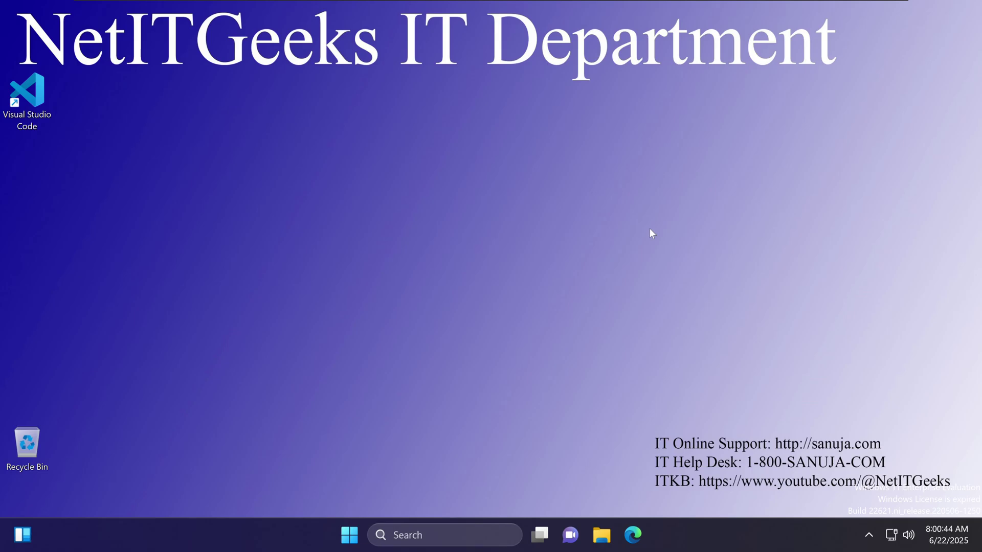
# Restart the computer to apply the context menu change.
pyautogui.click(345, 545)
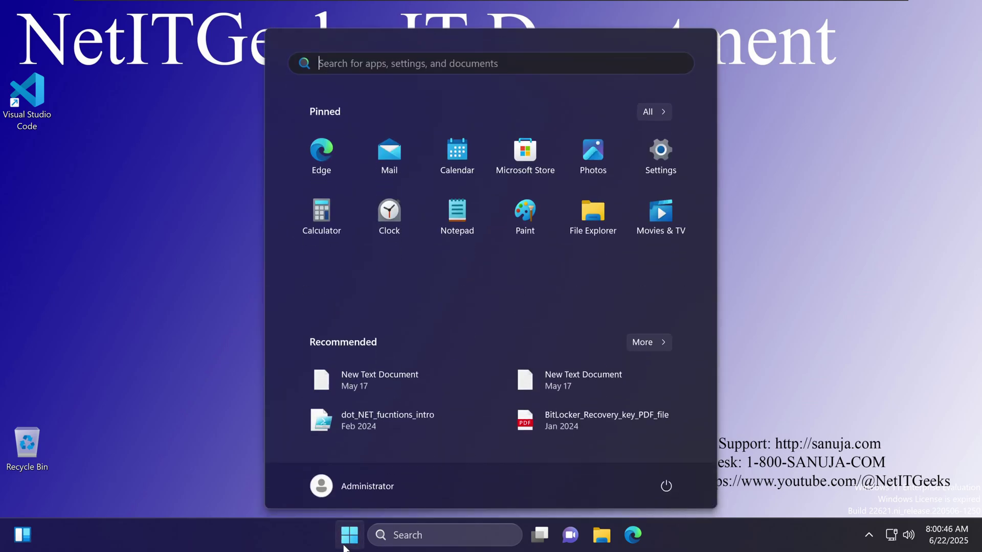
pyautogui.click(679, 486)
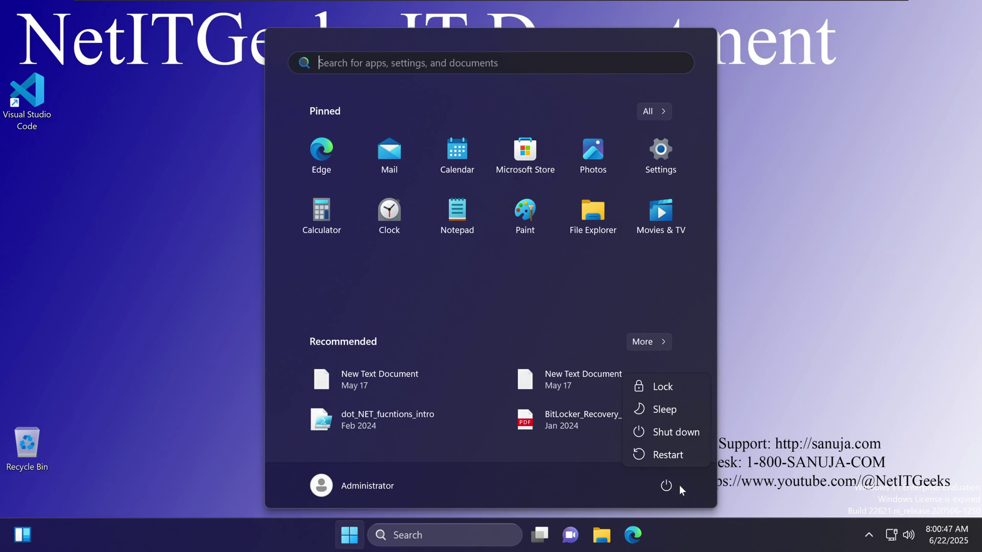
pyautogui.click(680, 457)
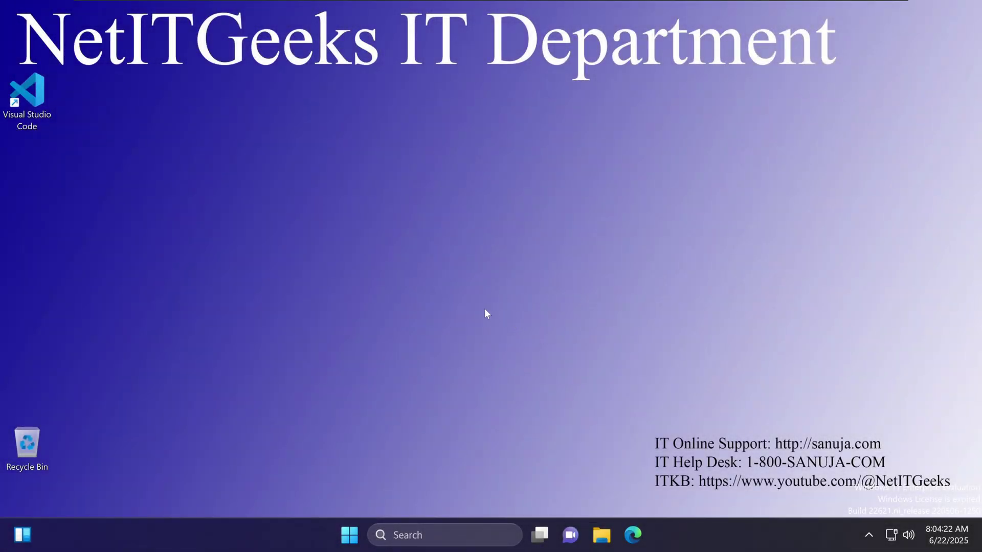
# Check the context menu at different spots on the empty desktop after the restart.
pyautogui.rightClick(481, 305)
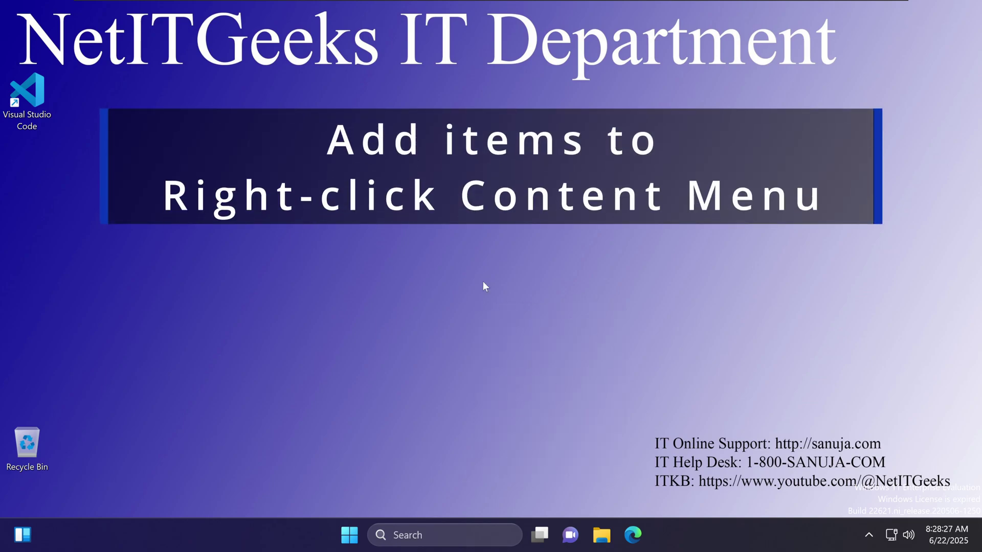
pyautogui.rightClick(452, 229)
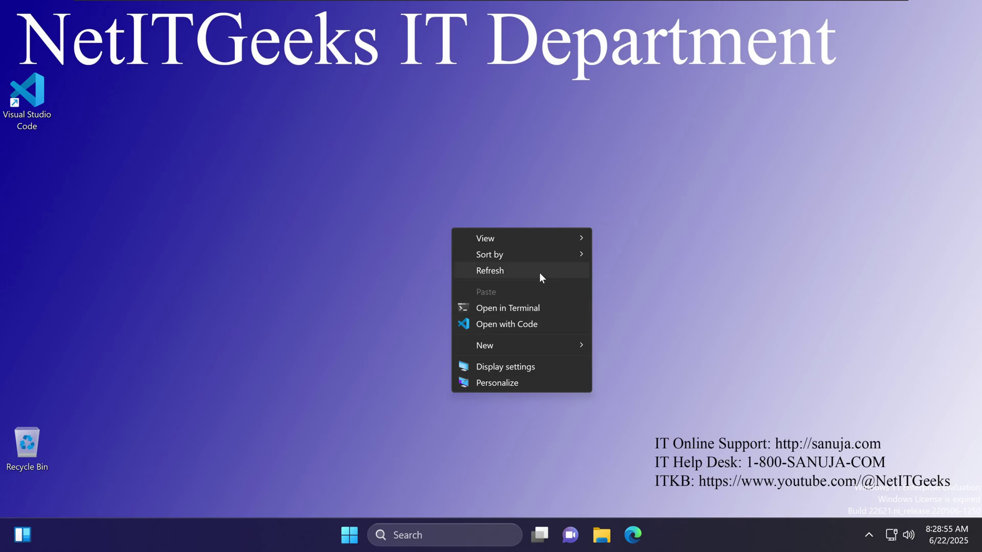
pyautogui.rightClick(690, 211)
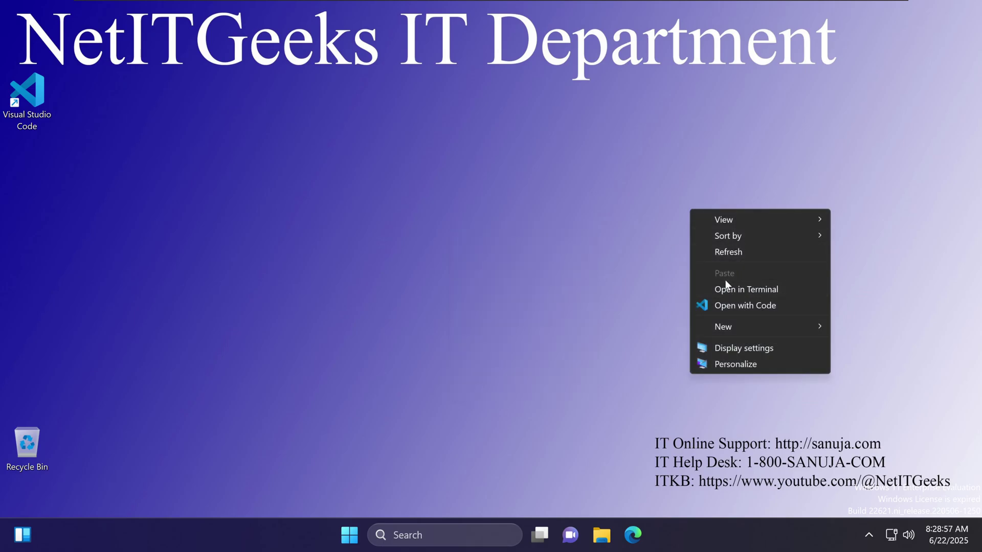
pyautogui.click(502, 377)
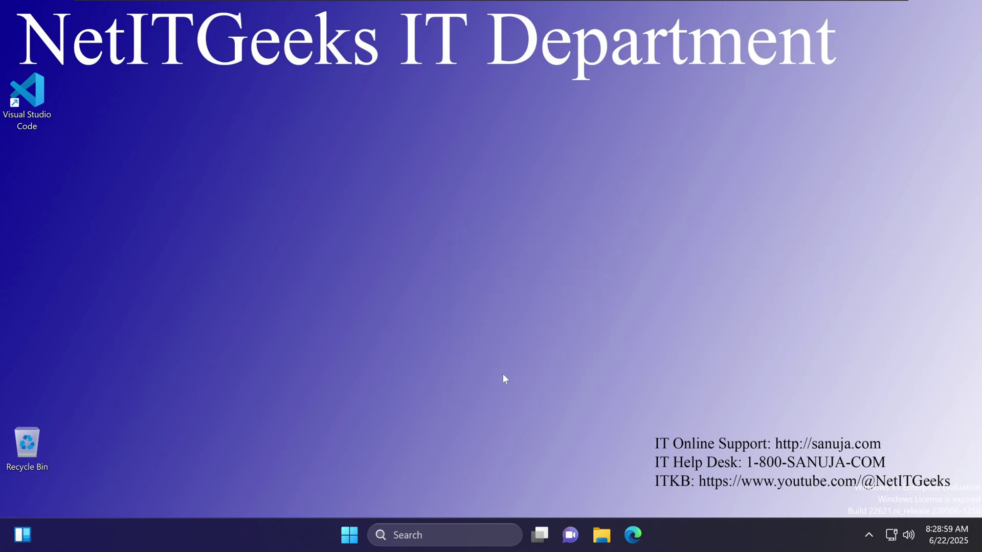
# Open Registry Editor again by searching for reg from Start.
pyautogui.click(344, 544)
pyautogui.write('reg')
pyautogui.press('Return')
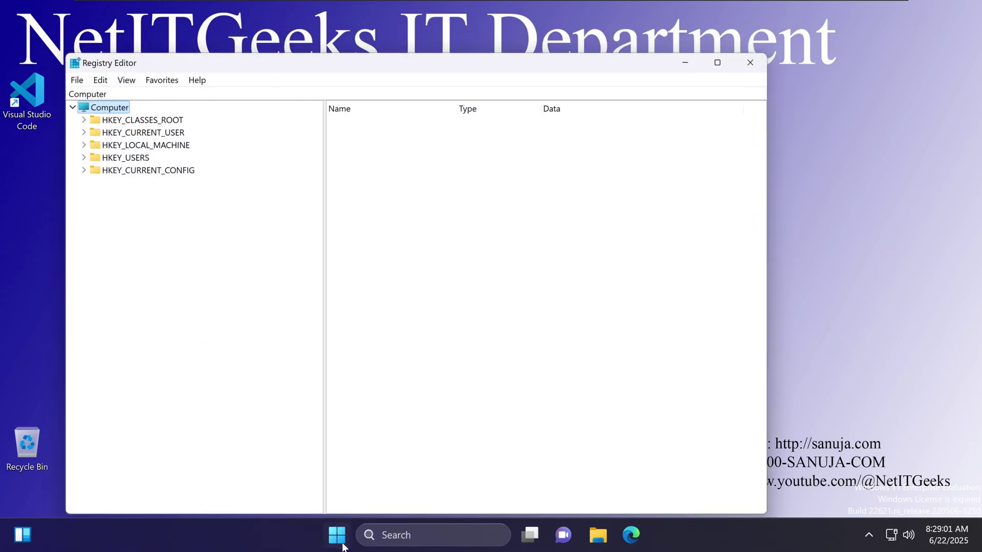
# Go to the registry key HKEY_CLASSES_ROOT\Directory\Background\shell and bring its subkeys into view.
pyautogui.moveTo(105, 93); pyautogui.dragTo(60, 90)
pyautogui.write('HKEY_CLASSES_ROOT\\Directory\\Background\\shell')
pyautogui.press('Return')
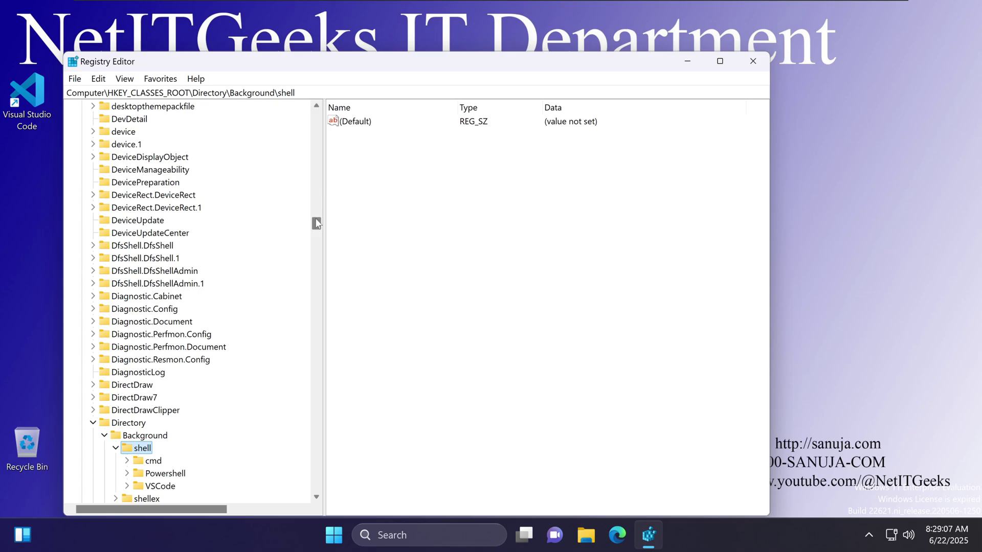
pyautogui.moveTo(316, 224); pyautogui.dragTo(317, 225)
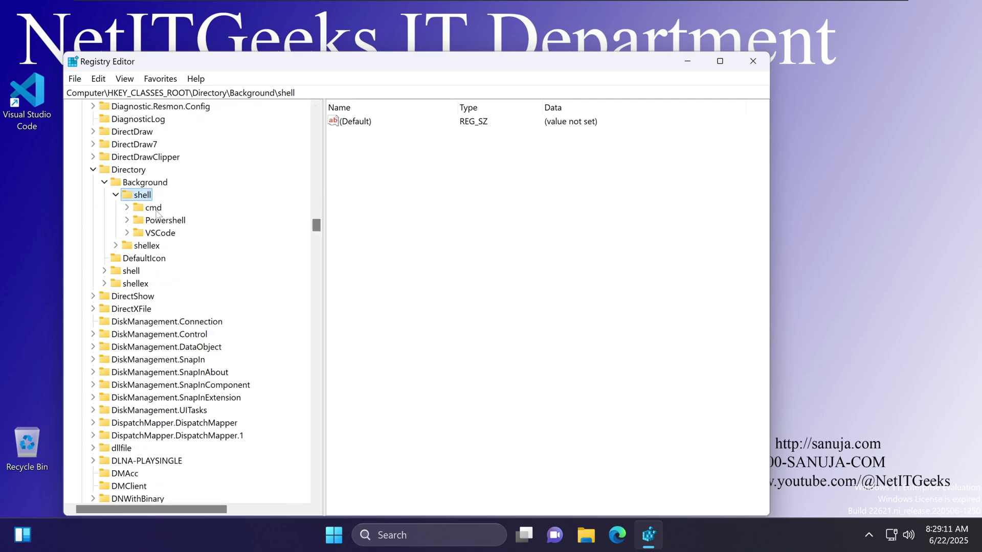
pyautogui.moveTo(296, 92); pyautogui.dragTo(66, 93)
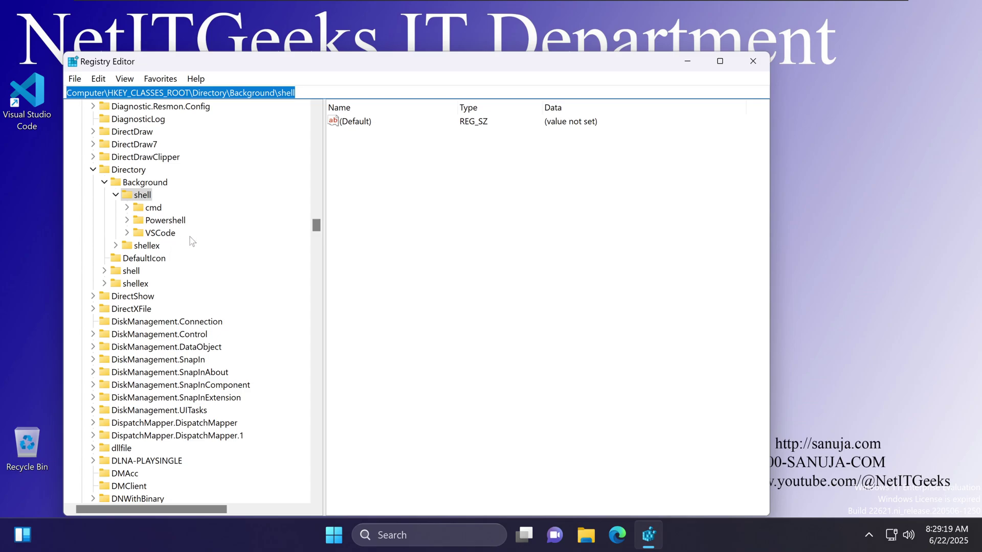
# Compare the desktop context menu entries with the cmd, Powershell and VSCode subkeys under shell.
pyautogui.click(901, 335)
pyautogui.rightClick(871, 300)
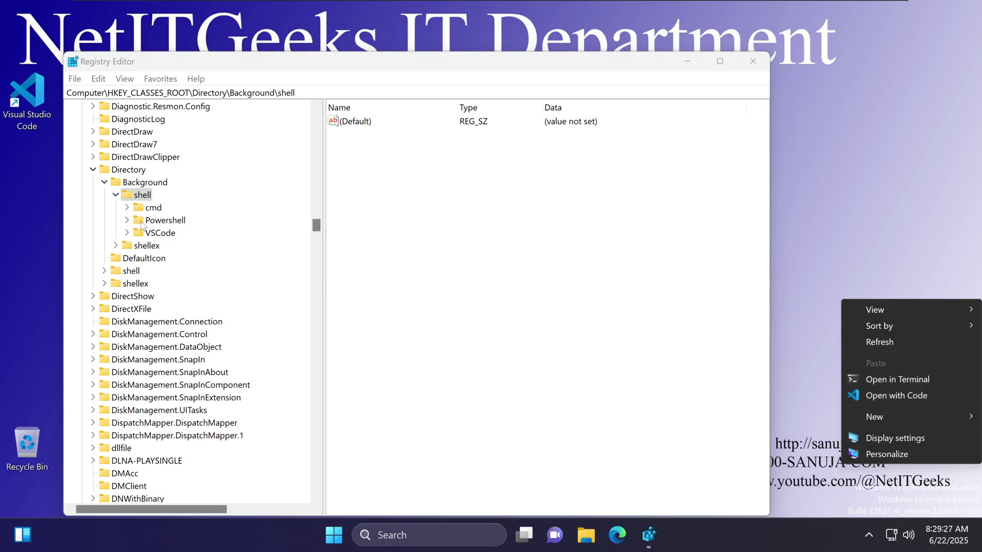
pyautogui.click(425, 260)
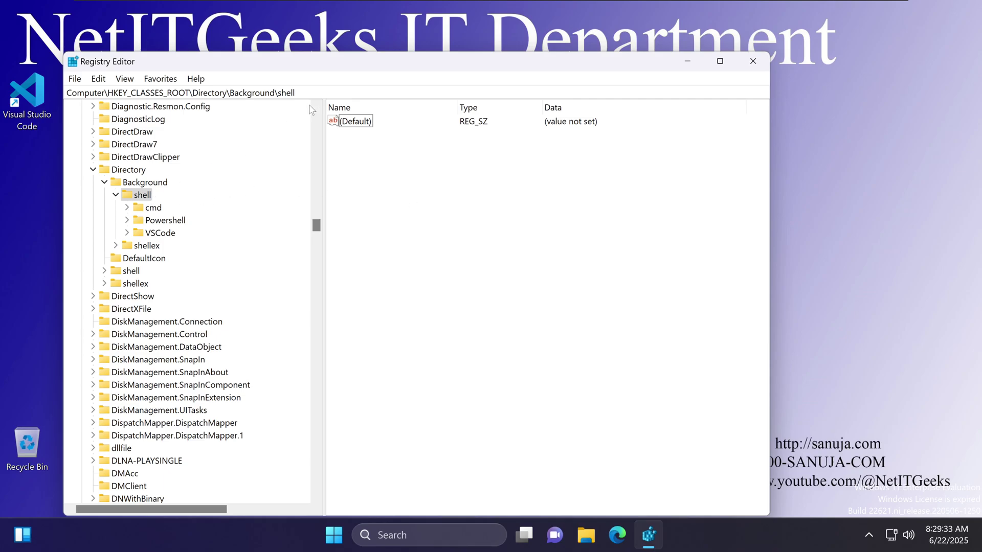
# Create a new key named Notepad under HKEY_CLASSES_ROOT\Directory\Background\shell.
pyautogui.rightClick(413, 197)
pyautogui.moveTo(438, 201)
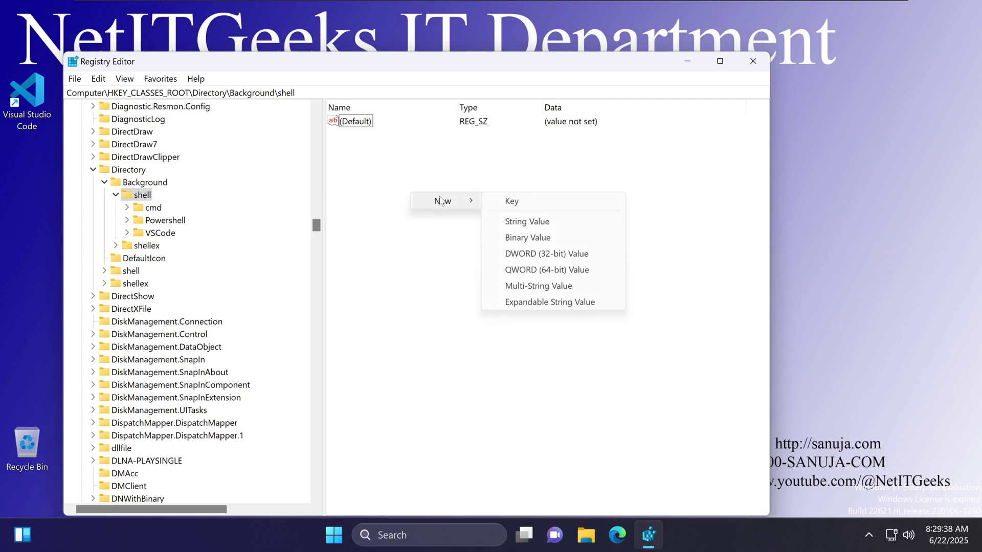
pyautogui.click(509, 204)
pyautogui.write('Not')
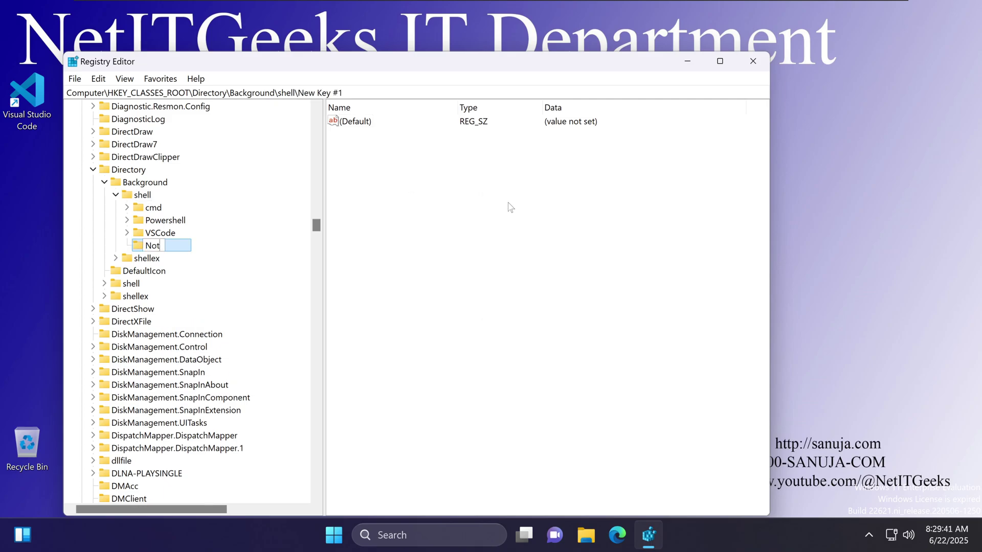
pyautogui.write('epad')
pyautogui.press('Return')
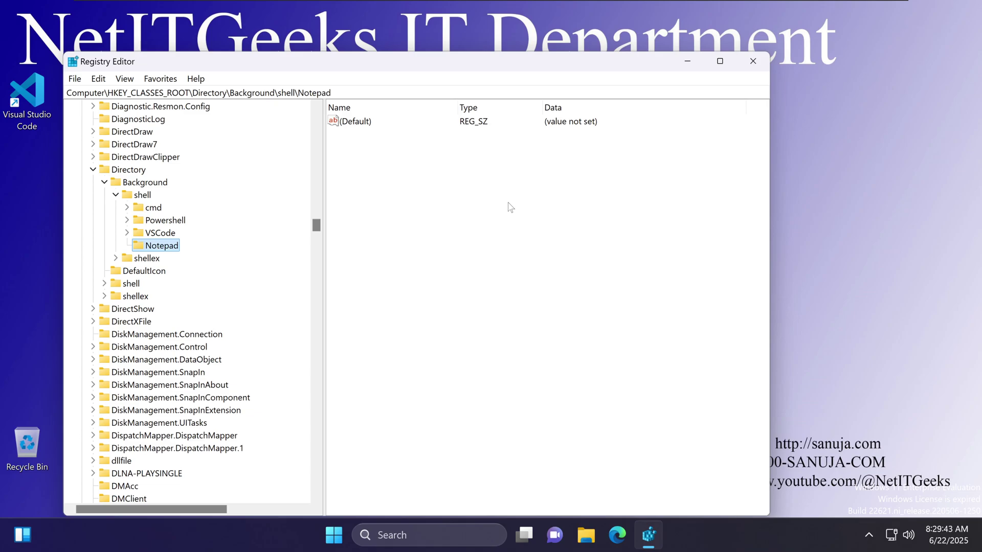
# Test the Notepad and Open in Terminal entries of the desktop context menu, closing the terminal that opens.
pyautogui.rightClick(897, 306)
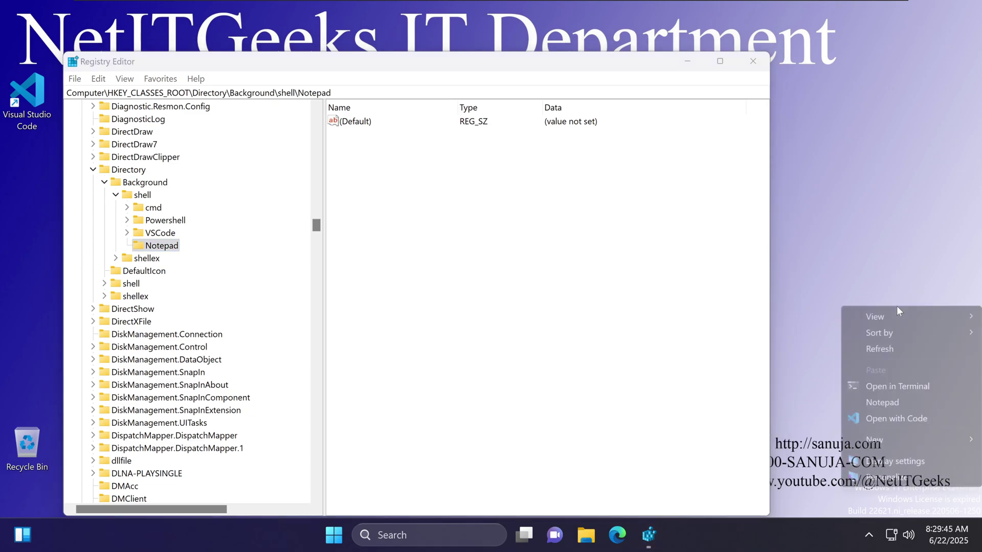
pyautogui.click(887, 404)
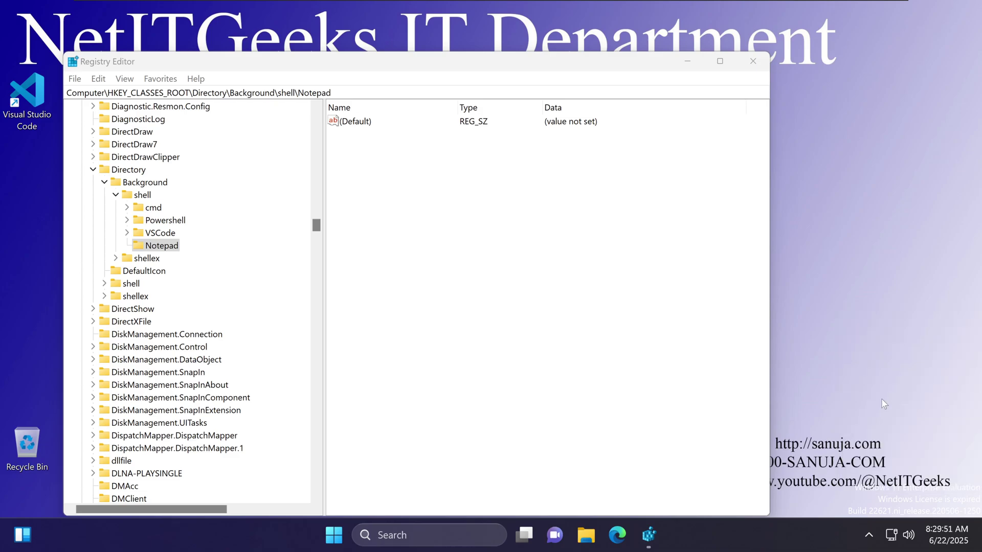
pyautogui.rightClick(881, 403)
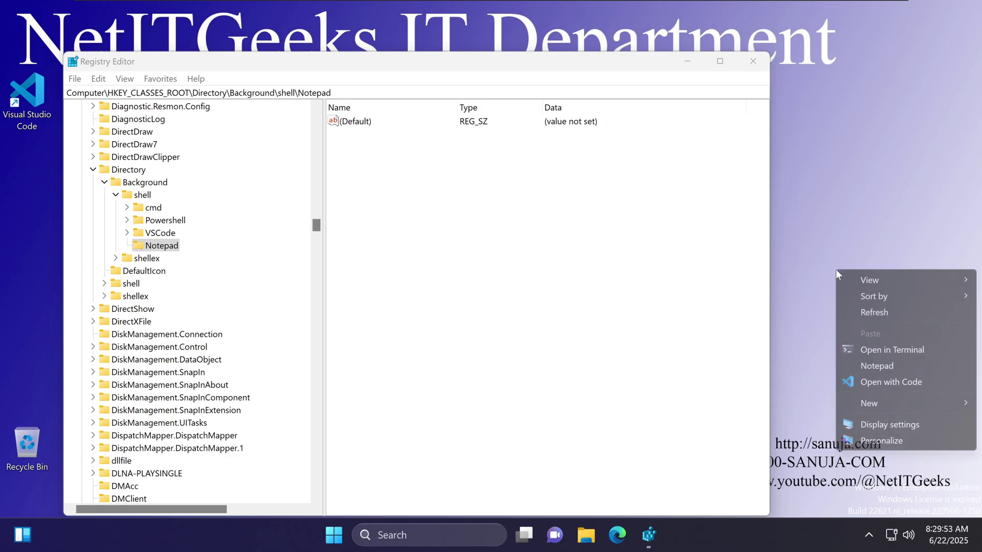
pyautogui.click(900, 350)
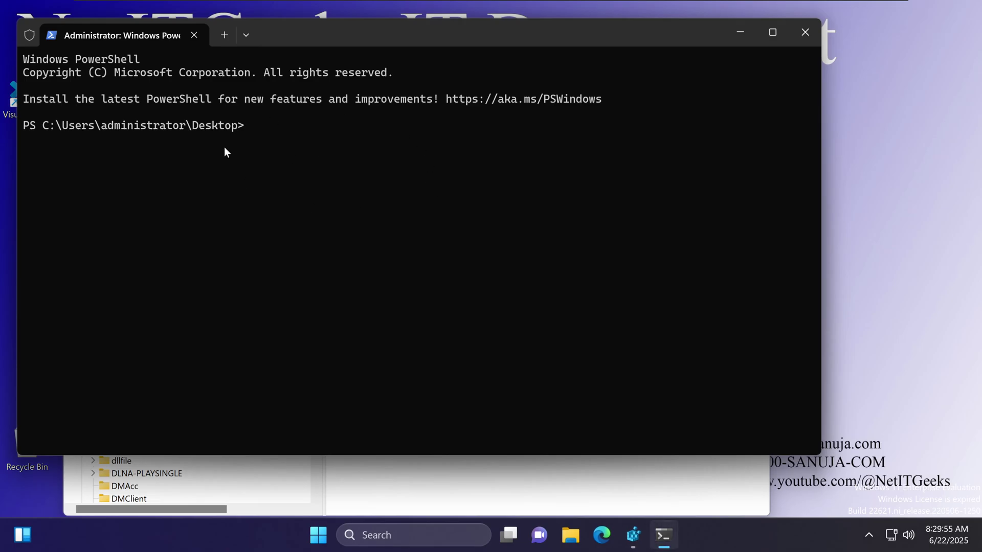
pyautogui.click(805, 32)
pyautogui.rightClick(864, 265)
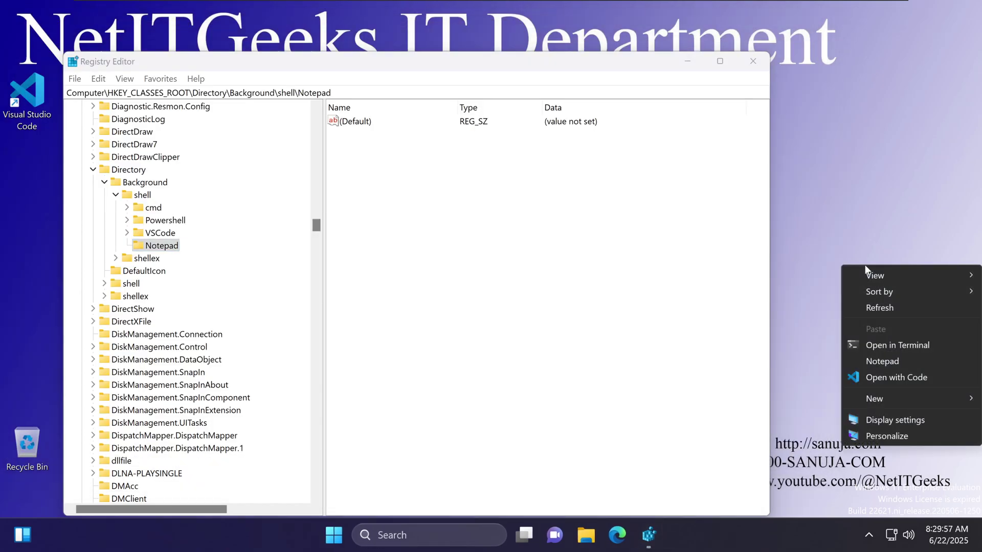
pyautogui.click(884, 361)
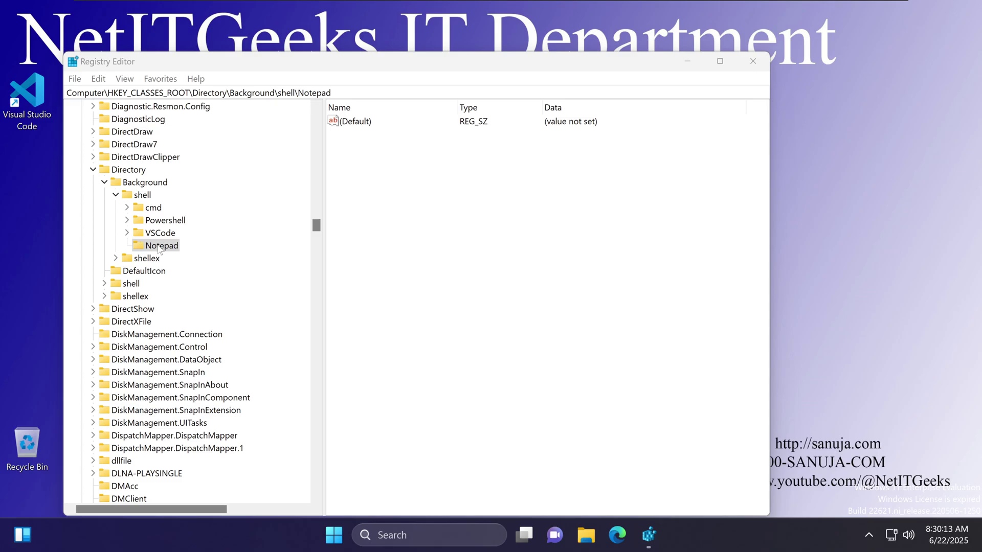
# Create a new subkey named command under the Notepad key and select it.
pyautogui.click(409, 244)
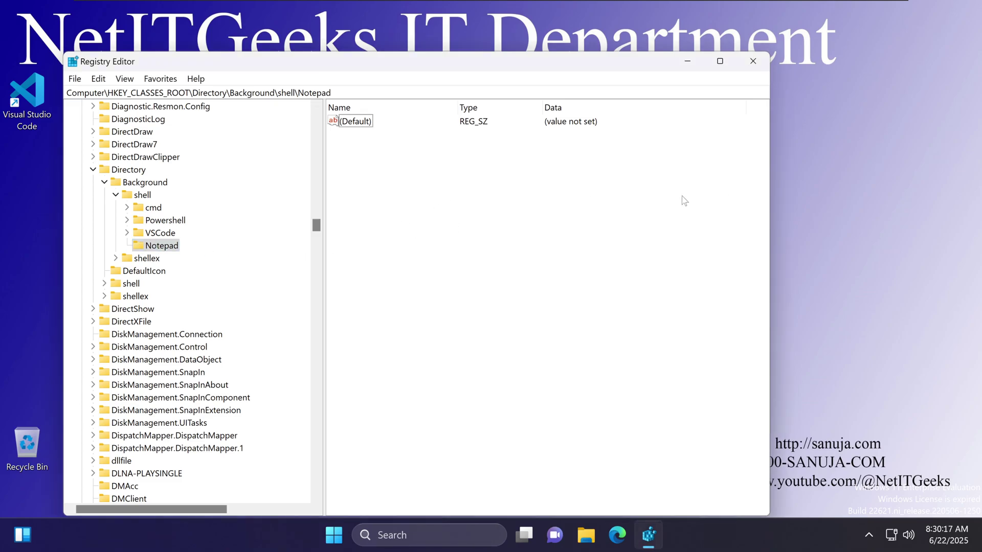
pyautogui.rightClick(374, 224)
pyautogui.moveTo(410, 232)
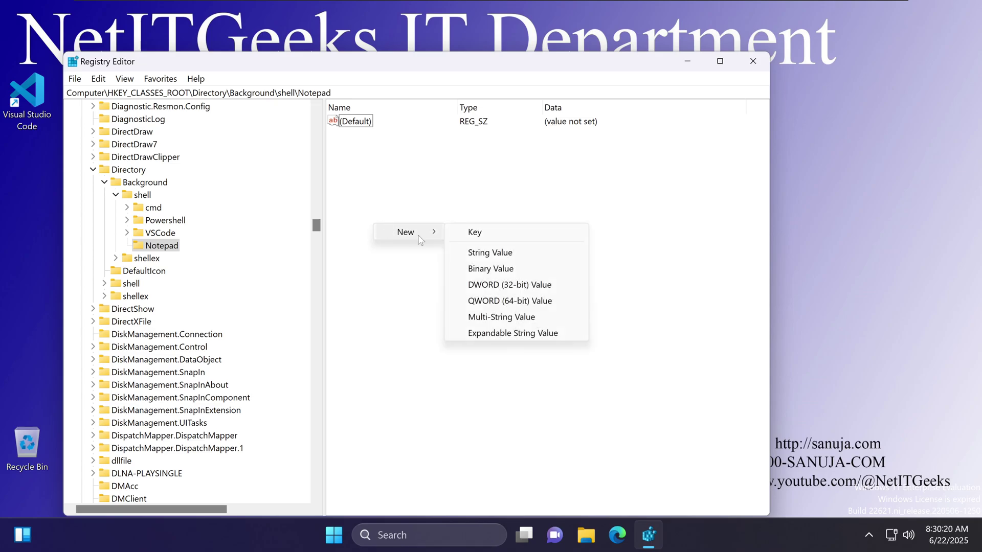
pyautogui.click(471, 234)
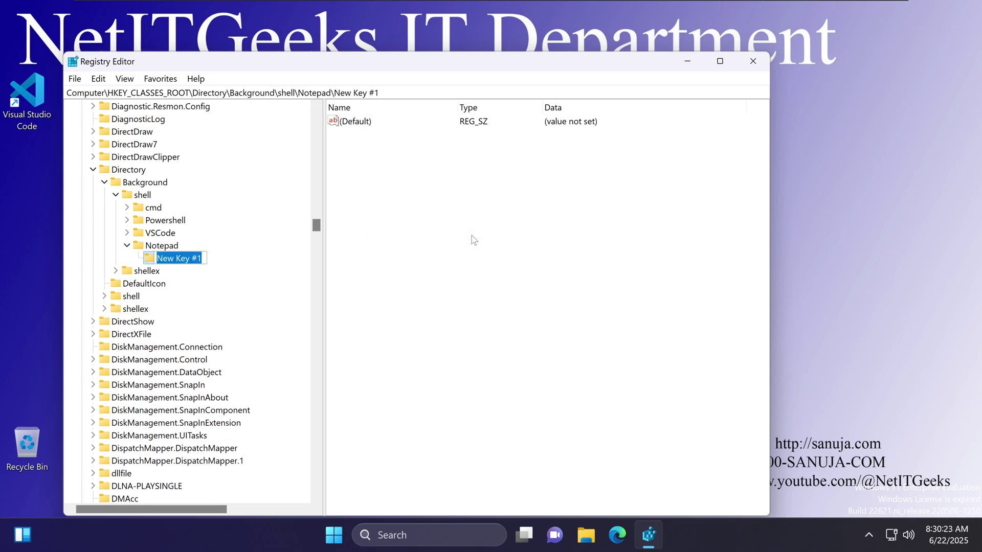
pyautogui.write('com')
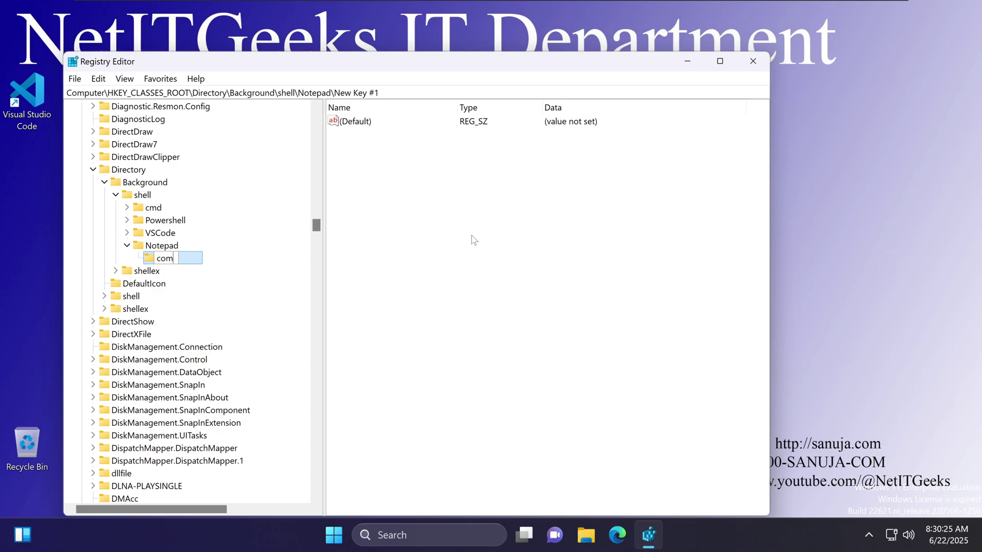
pyautogui.write('mand')
pyautogui.press('Return')
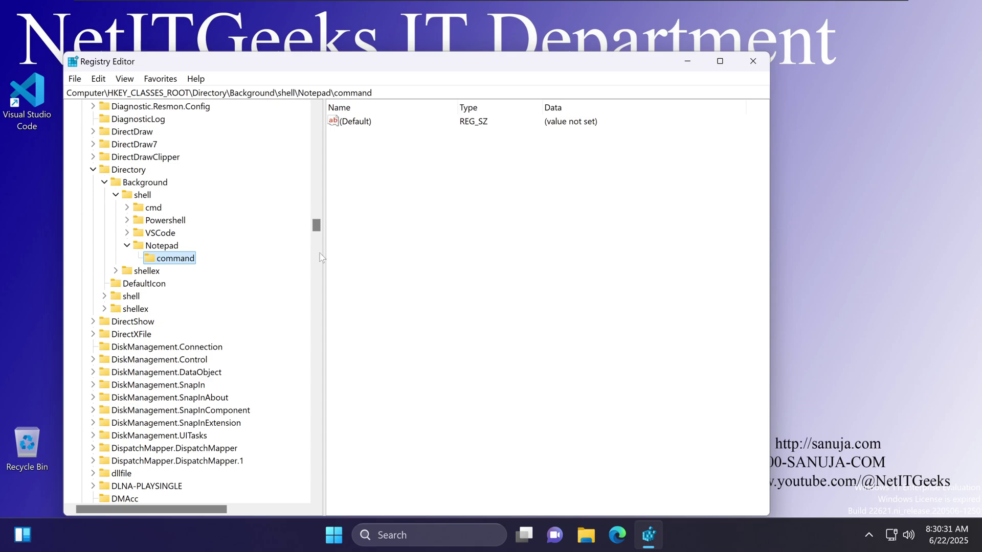
pyautogui.click(163, 247)
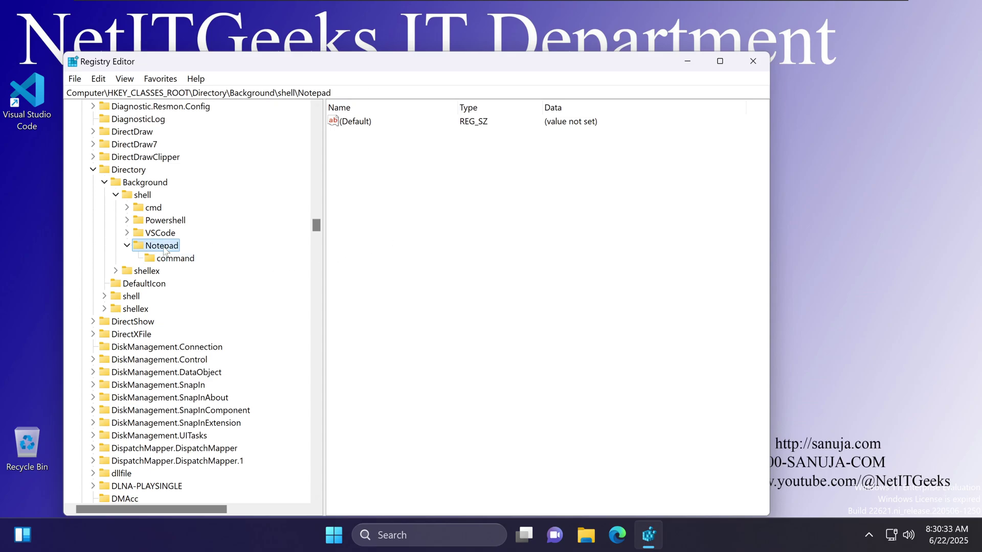
pyautogui.click(179, 261)
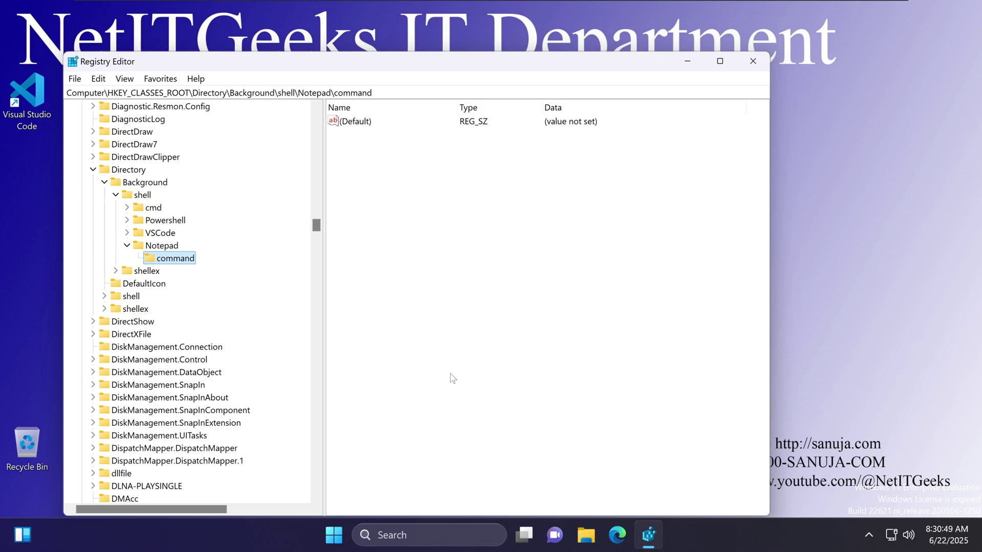
# Open File Explorer and go to the folder C:\Windows\System32.
pyautogui.click(586, 535)
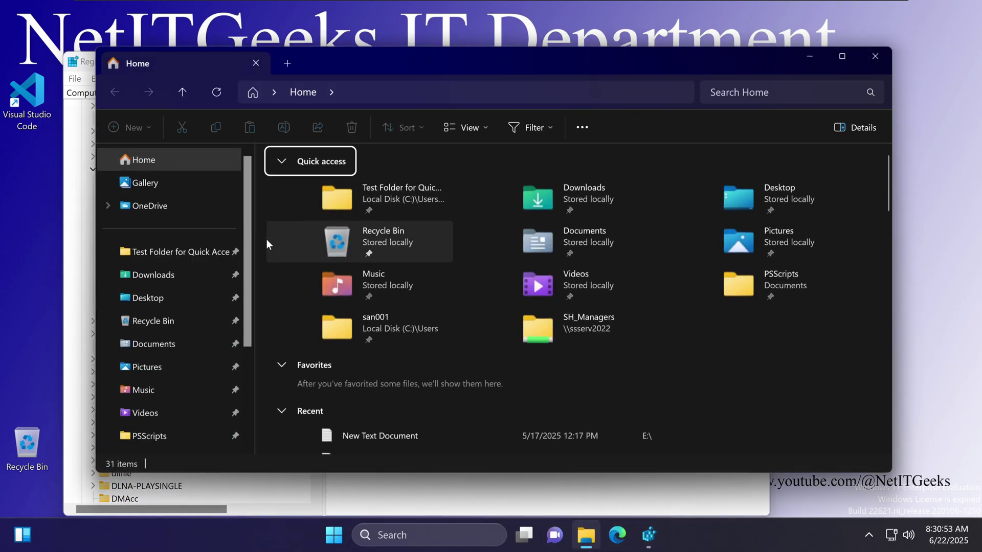
pyautogui.moveTo(245, 248); pyautogui.dragTo(257, 340)
pyautogui.click(175, 385)
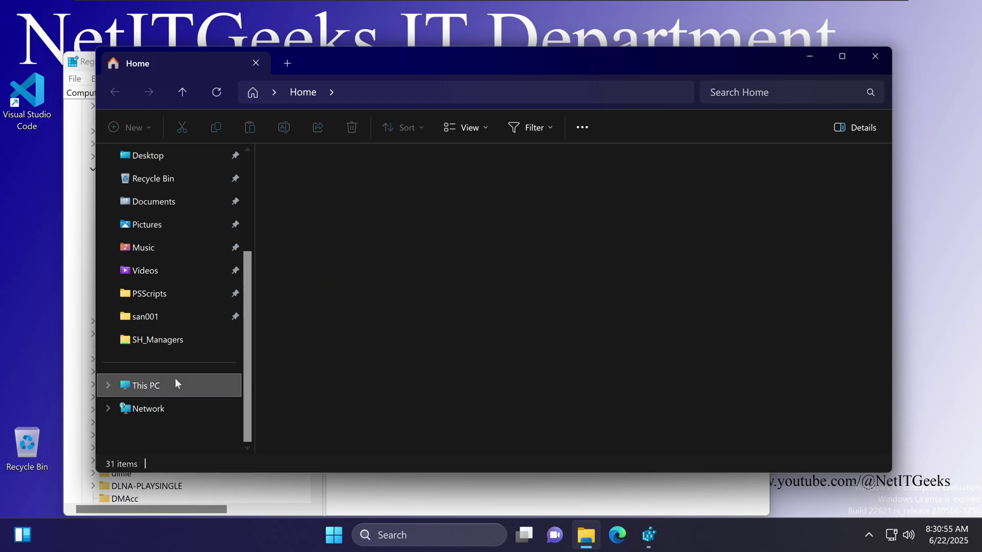
pyautogui.doubleClick(365, 196)
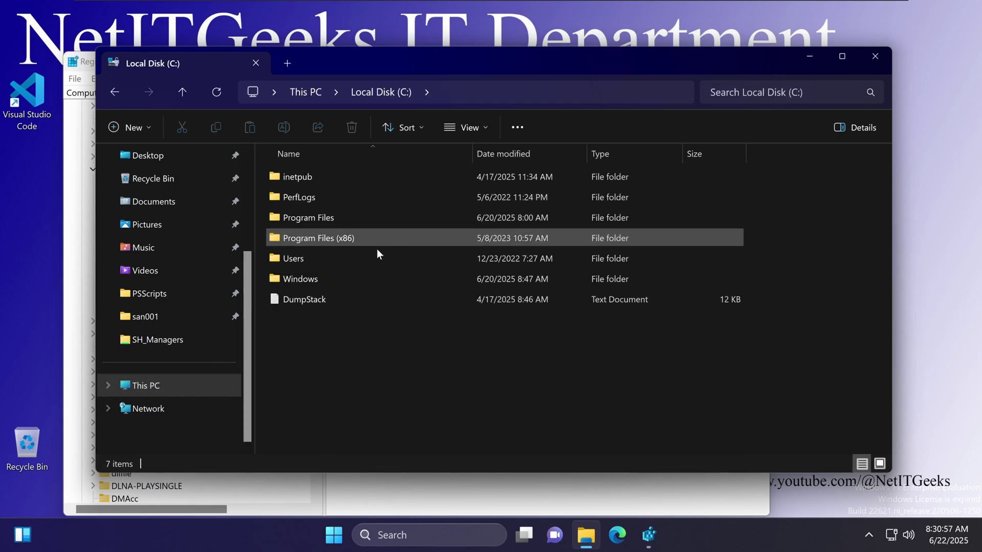
pyautogui.doubleClick(345, 277)
pyautogui.scroll(-4, 382, 329)
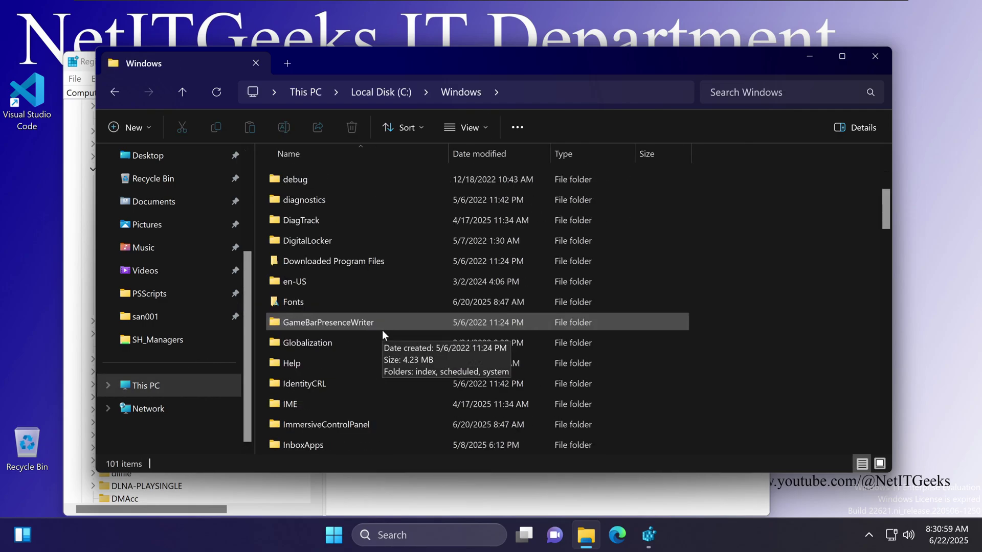
pyautogui.scroll(3, 382, 330)
pyautogui.write('system')
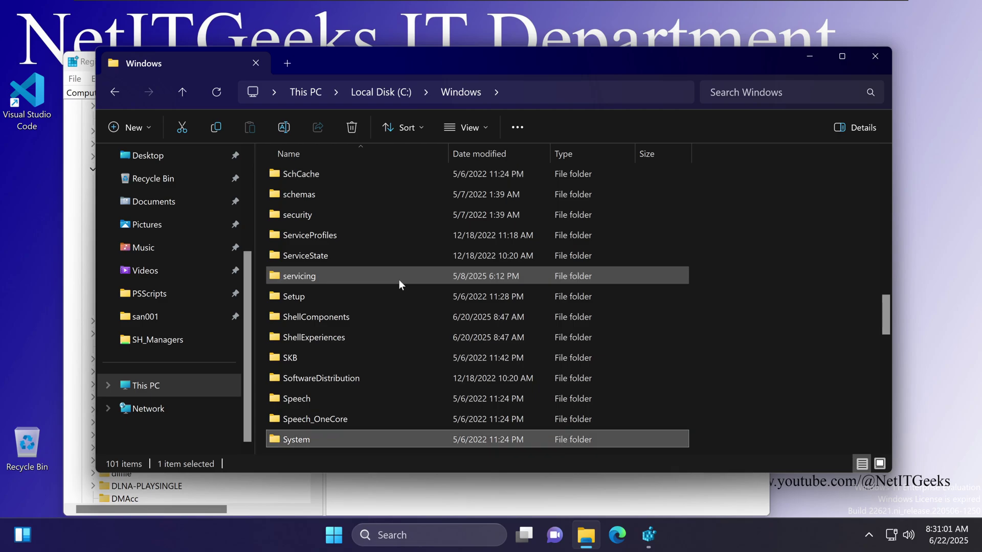
pyautogui.scroll(-1, 394, 307)
pyautogui.doubleClick(322, 400)
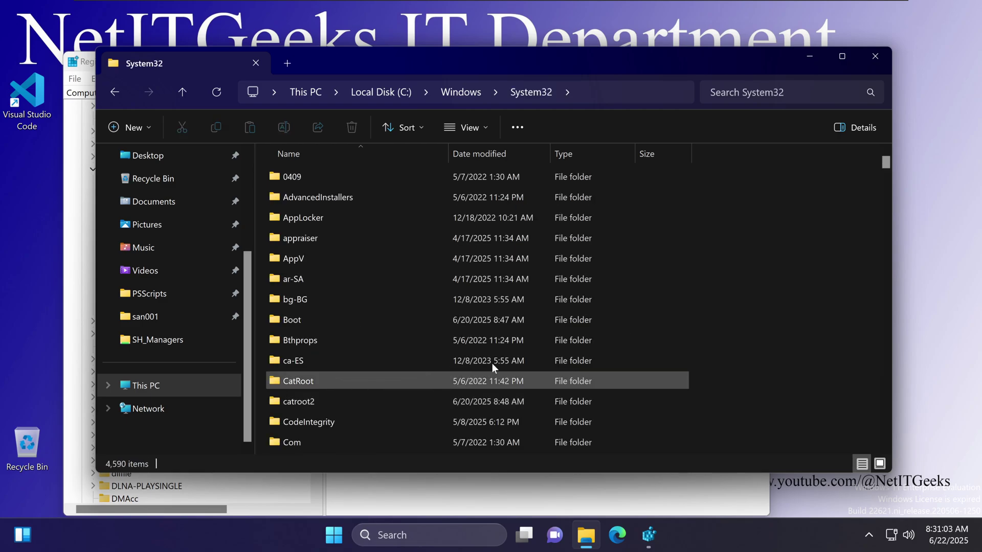
# Find the notepad application in System32, copy its full path, and close File Explorer.
pyautogui.click(534, 263)
pyautogui.write('notepad')
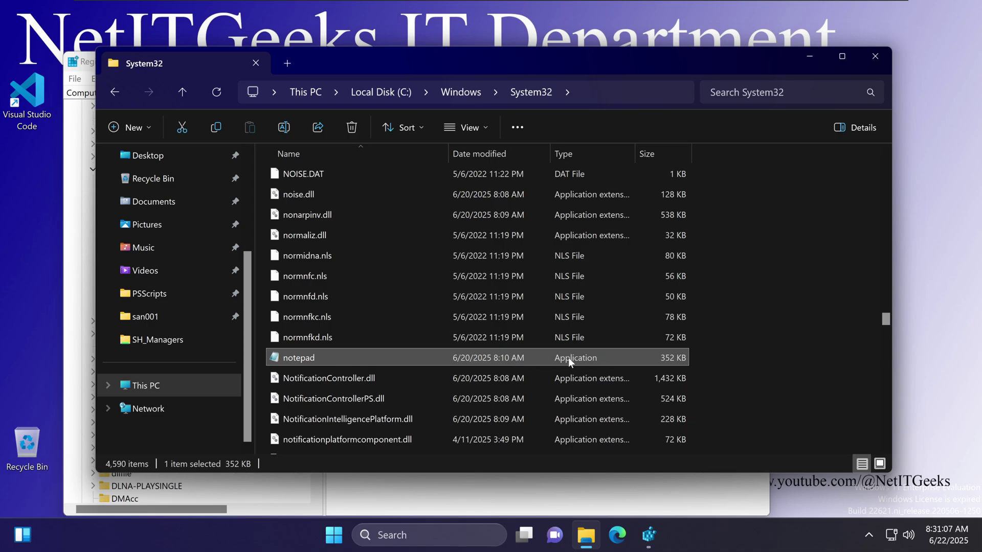
pyautogui.rightClick(349, 358)
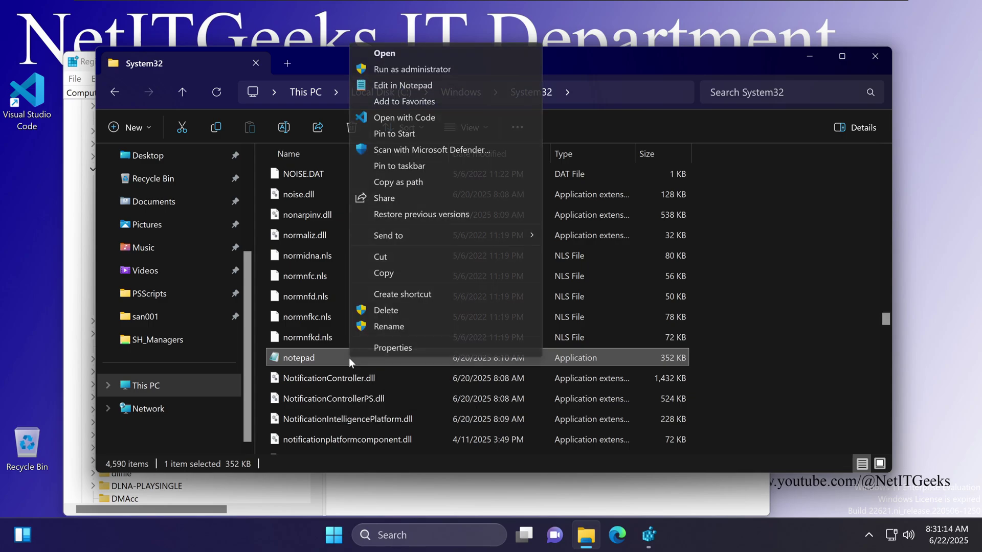
pyautogui.click(407, 183)
pyautogui.rightClick(391, 357)
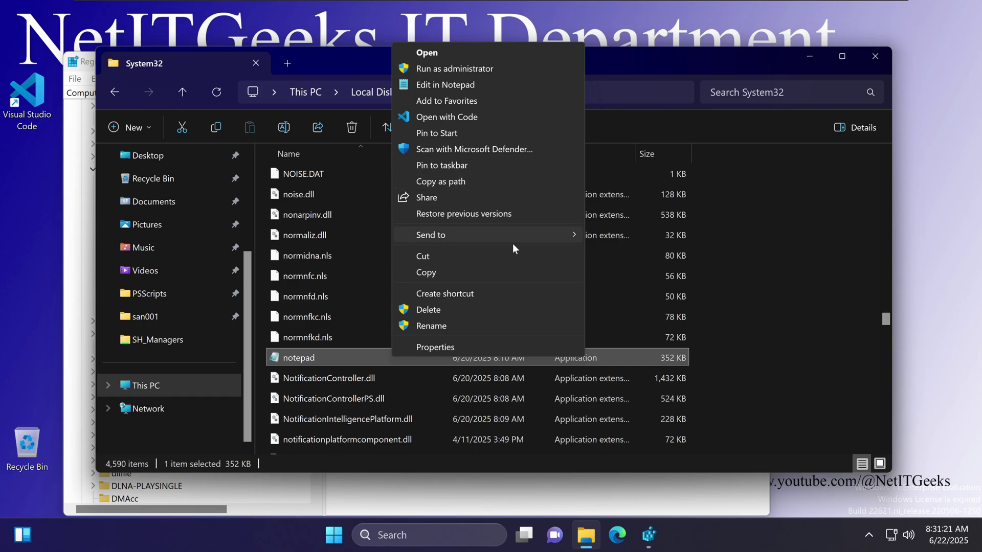
pyautogui.click(792, 360)
pyautogui.click(648, 352)
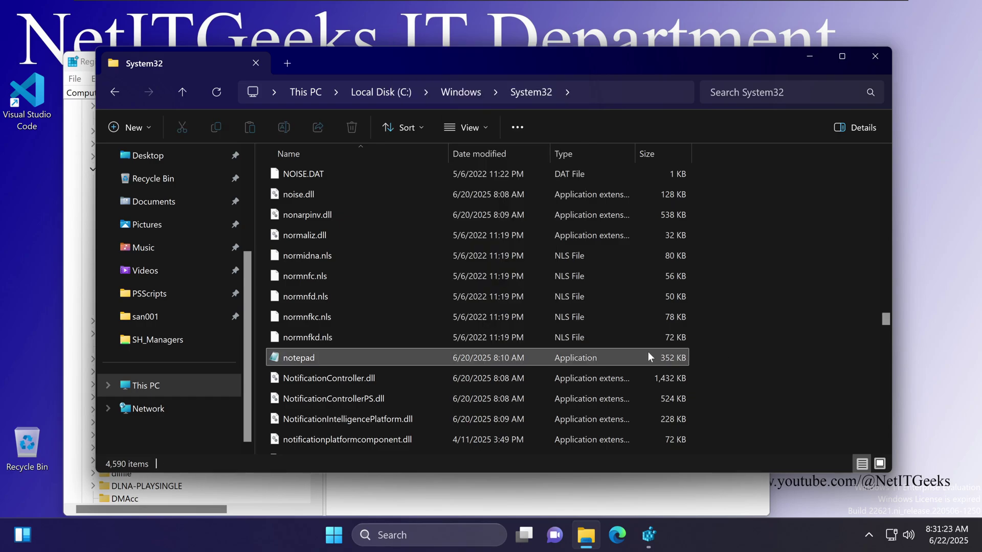
pyautogui.moveTo(367, 358)
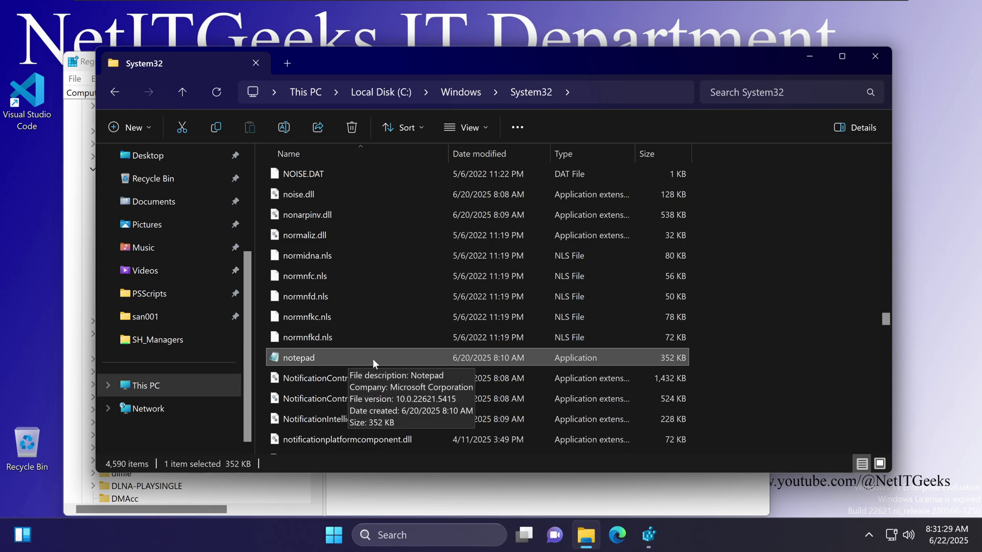
pyautogui.rightClick(373, 359)
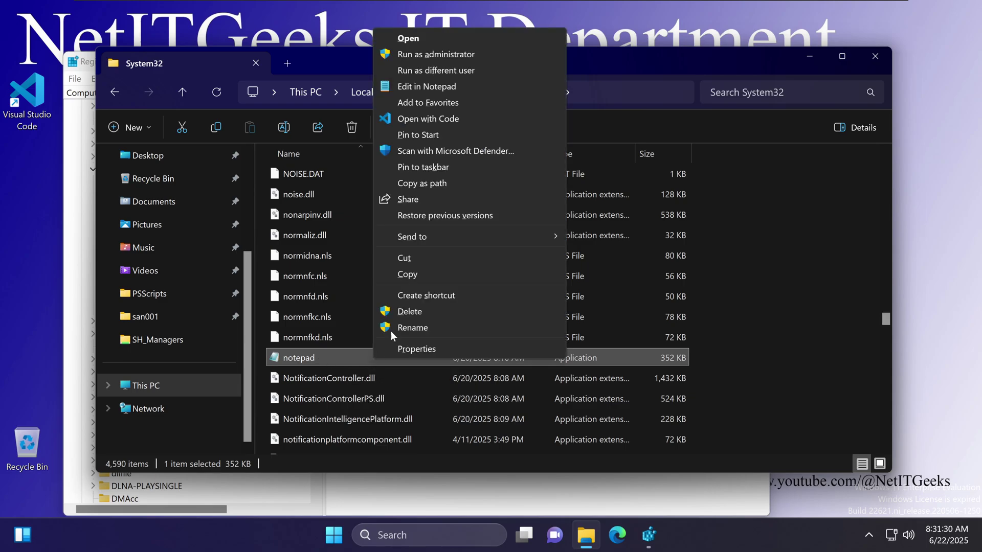
pyautogui.click(422, 185)
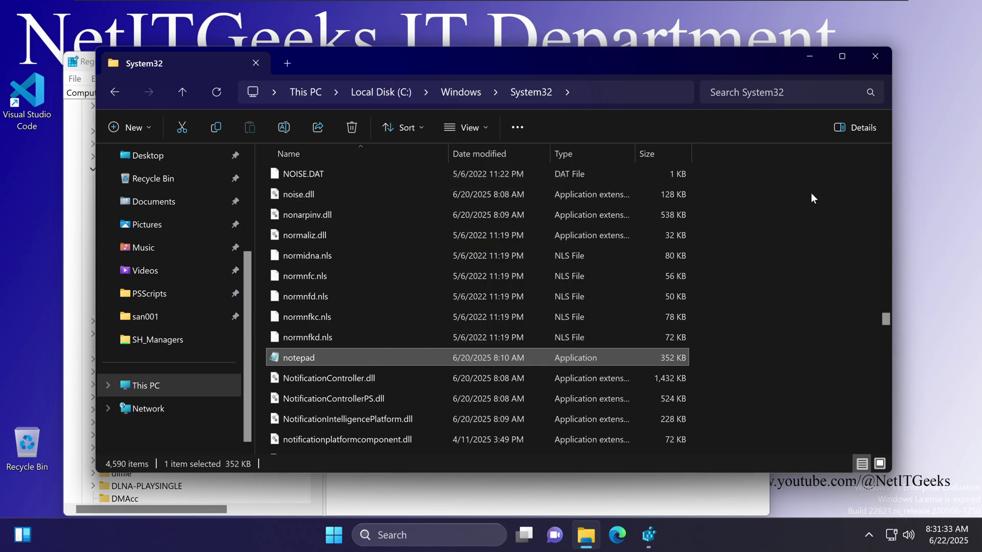
pyautogui.click(876, 56)
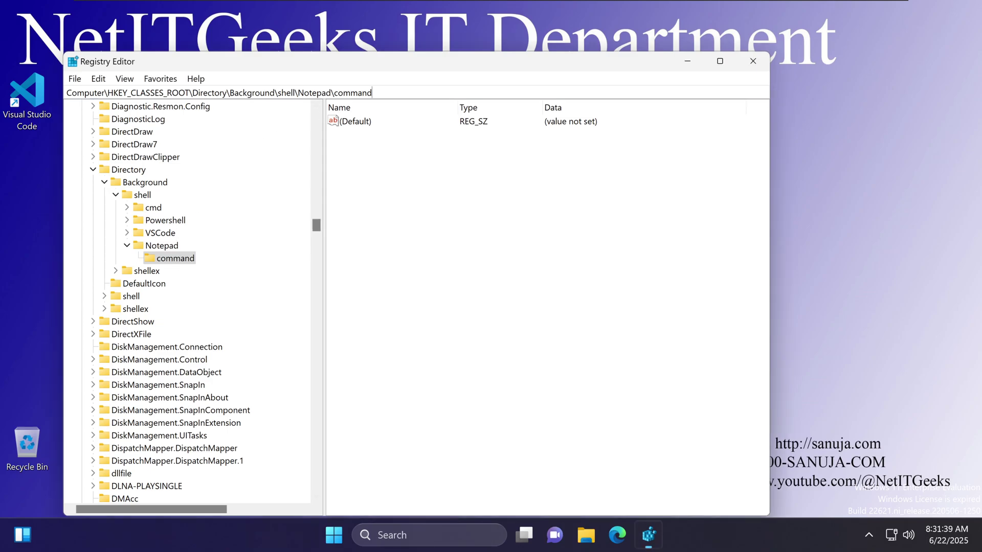
# Set the (Default) value of the Notepad\command key to the copied path "C:\Windows\System32\notepad.exe".
pyautogui.moveTo(372, 93); pyautogui.dragTo(67, 92)
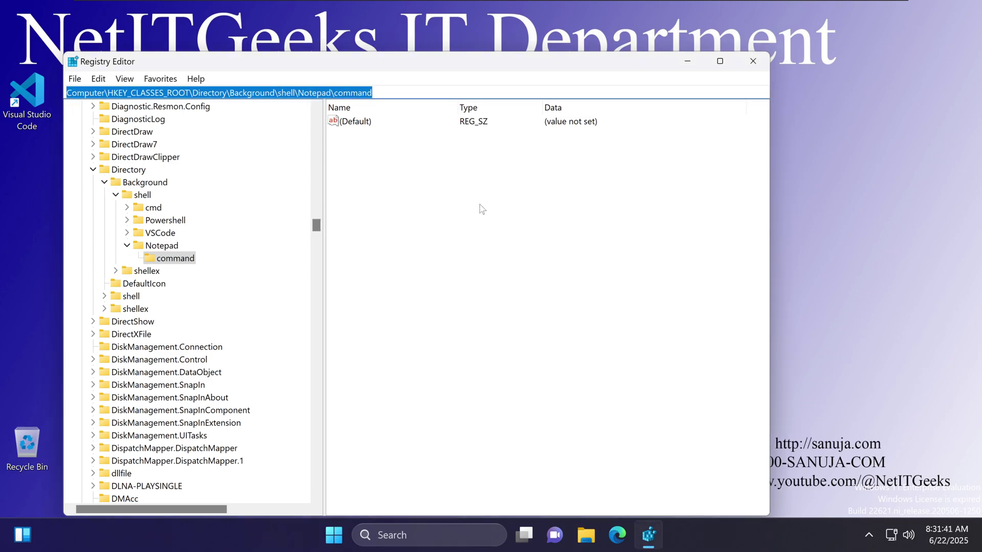
pyautogui.click(478, 208)
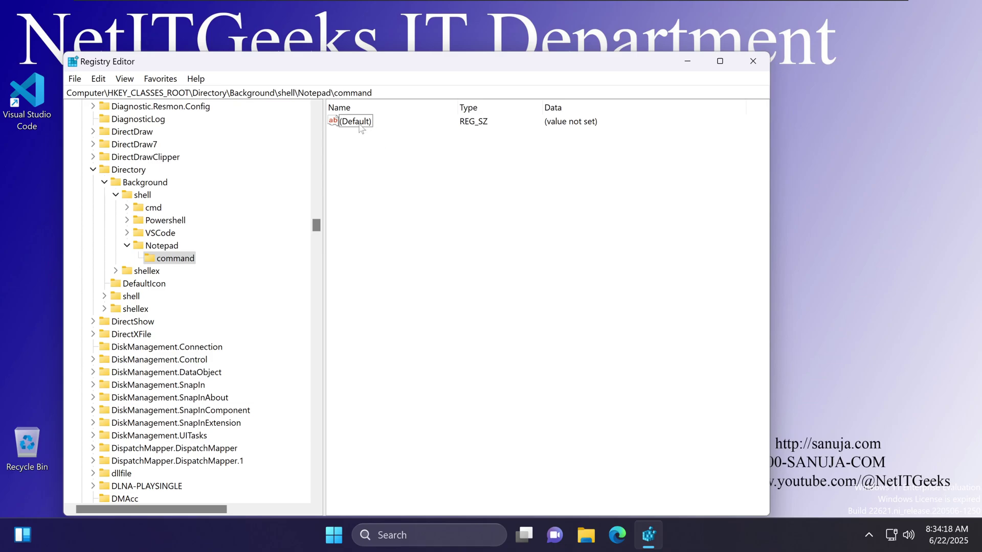
pyautogui.doubleClick(361, 122)
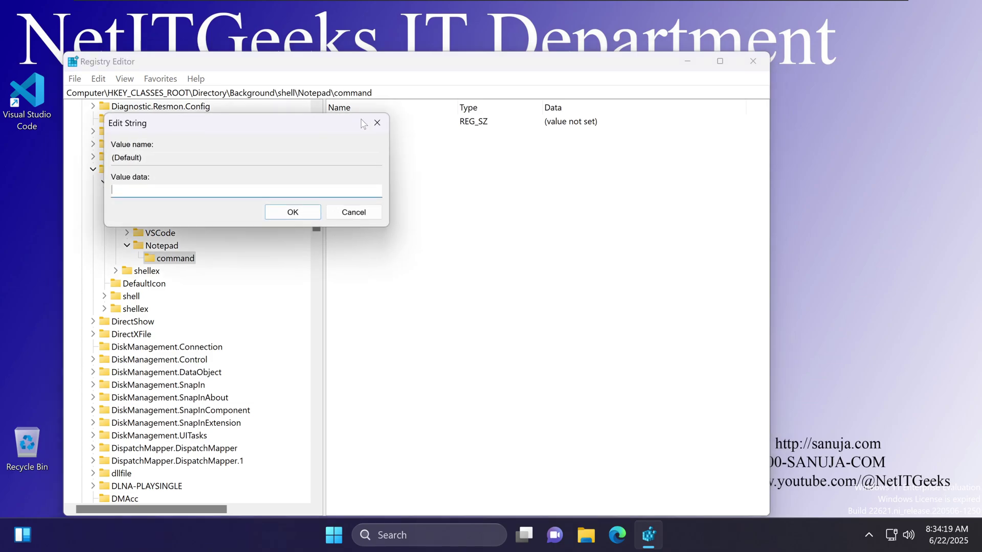
pyautogui.rightClick(208, 191)
pyautogui.click(241, 251)
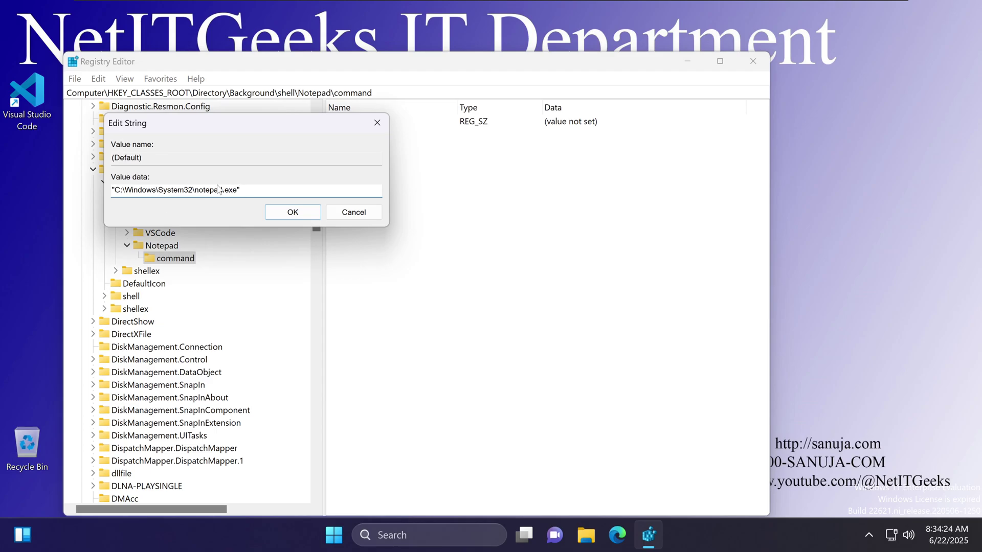
pyautogui.click(289, 212)
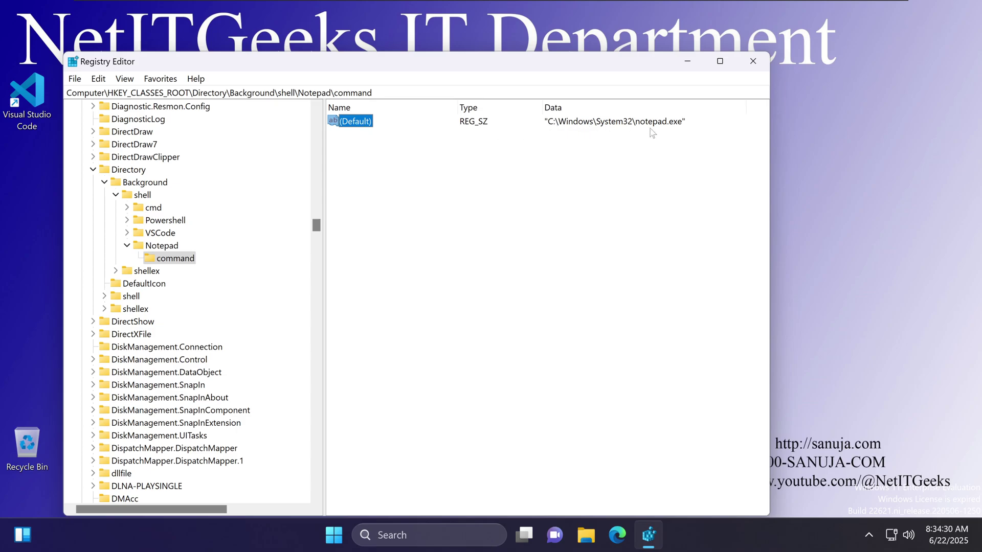
# Test the desktop context menu's Notepad entry twice, dismissing any Notepad notices and closing its window each time.
pyautogui.click(860, 284)
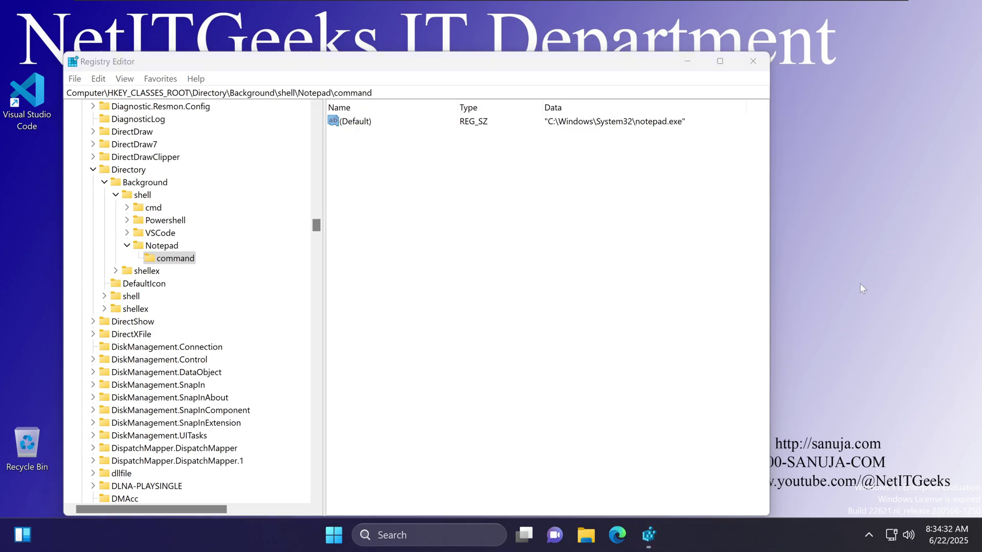
pyautogui.rightClick(877, 271)
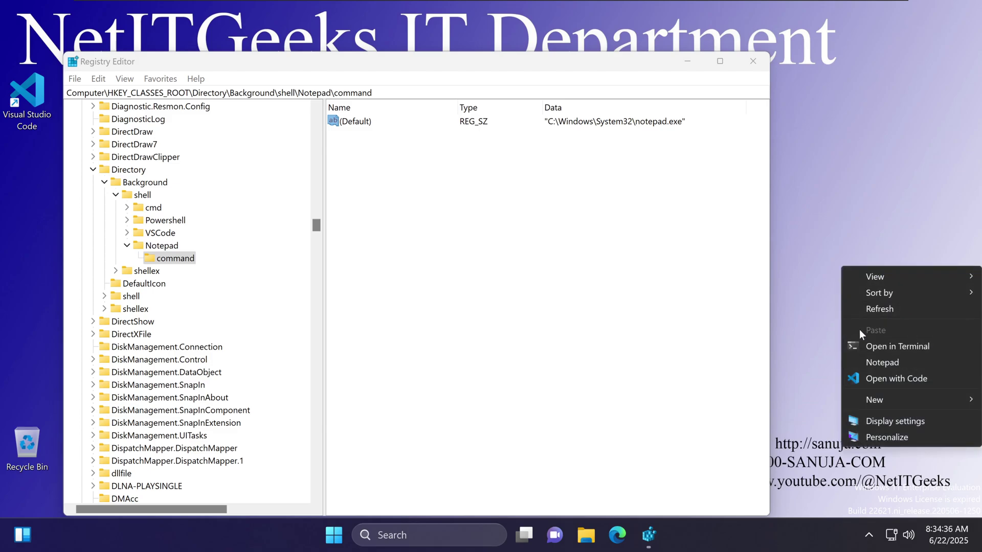
pyautogui.click(906, 362)
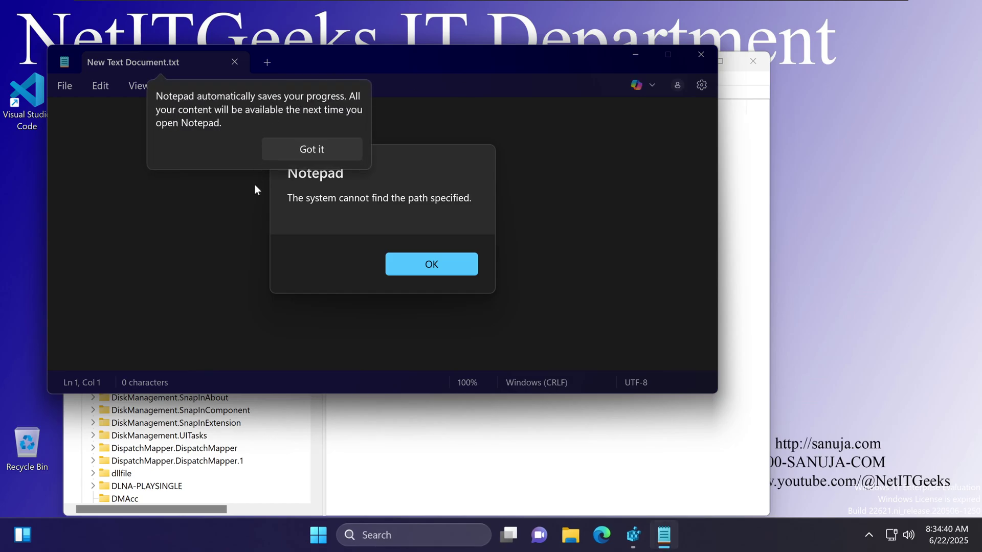
pyautogui.click(321, 155)
pyautogui.click(416, 266)
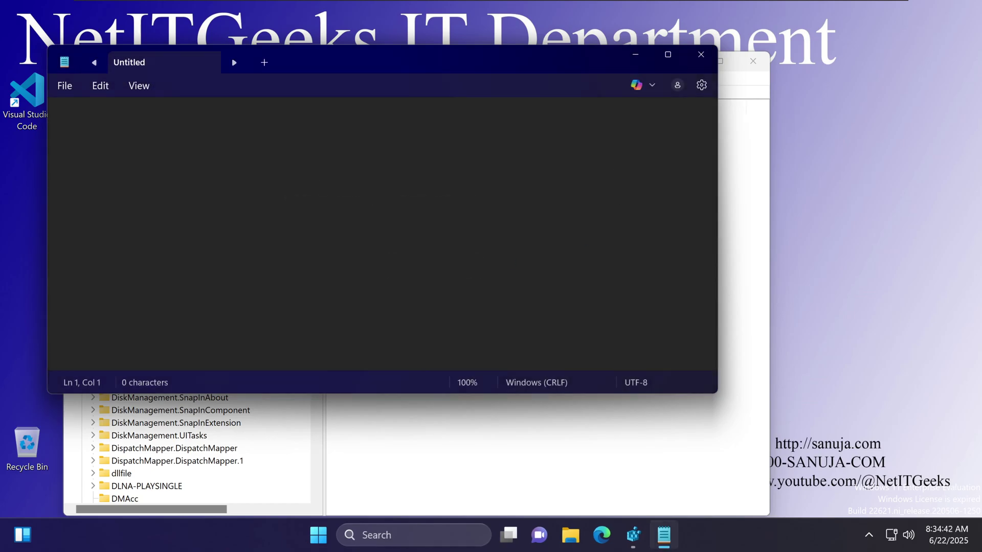
pyautogui.click(700, 57)
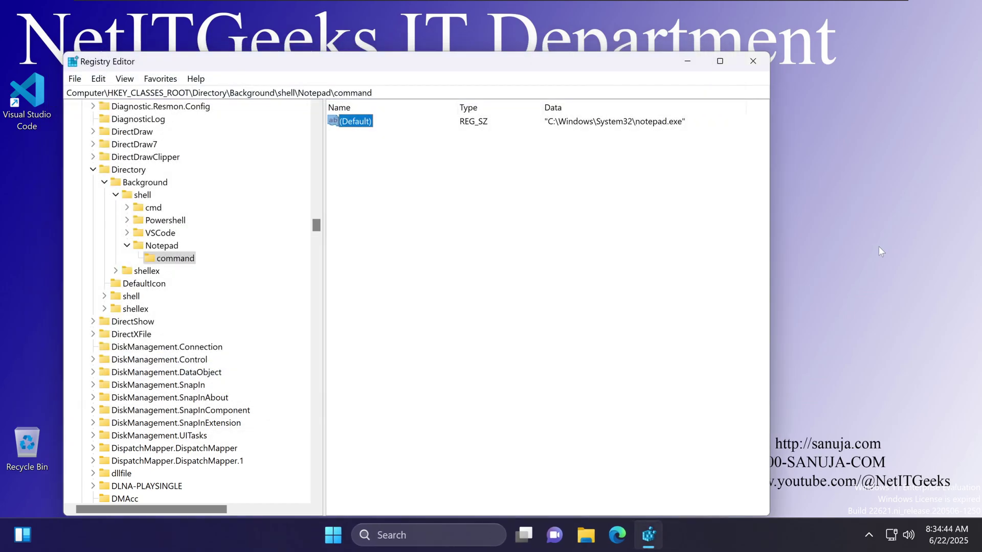
pyautogui.rightClick(831, 229)
pyautogui.click(874, 328)
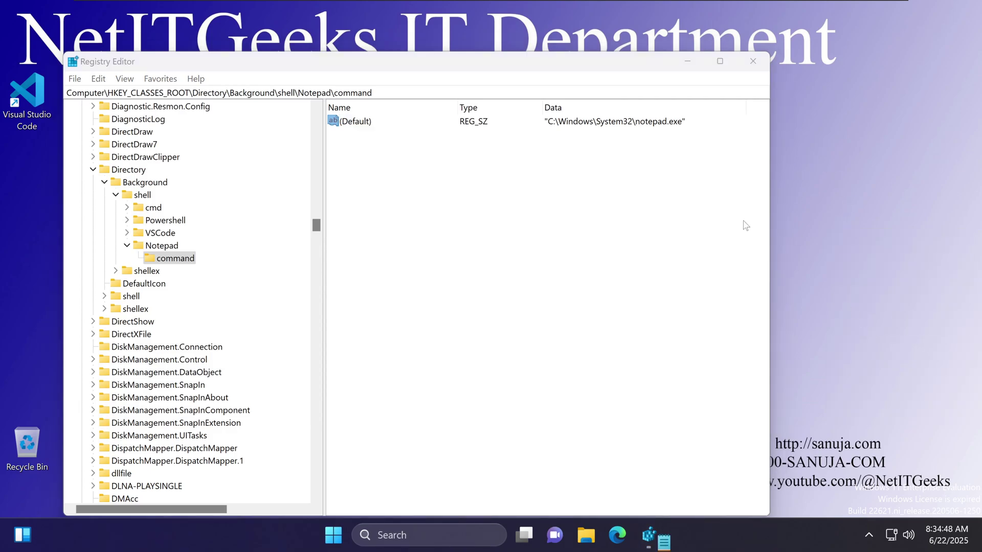
pyautogui.click(696, 61)
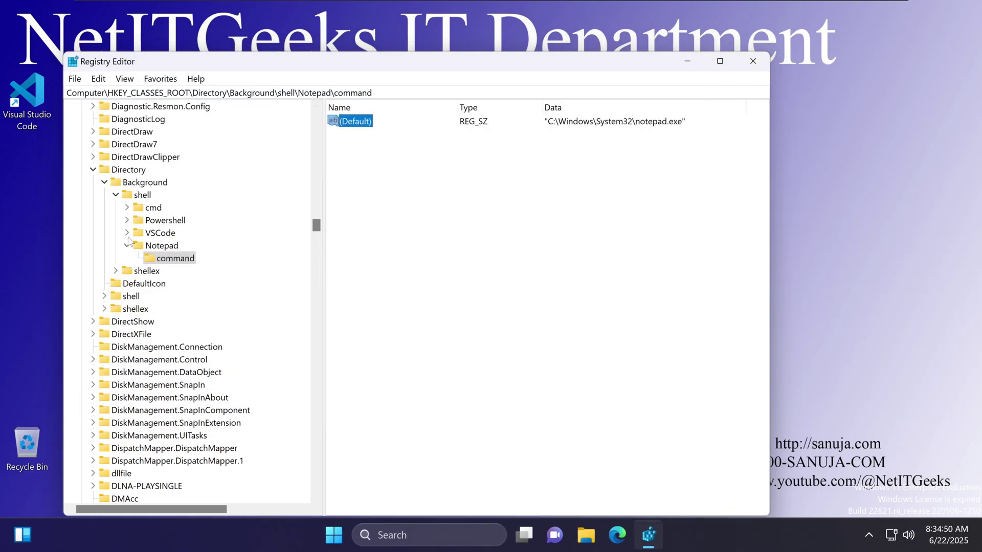
pyautogui.click(499, 294)
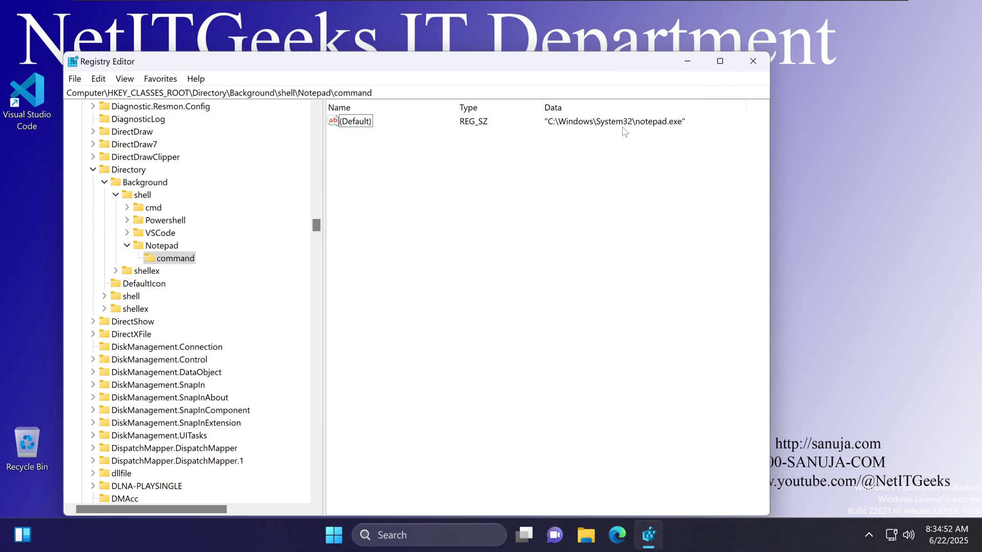